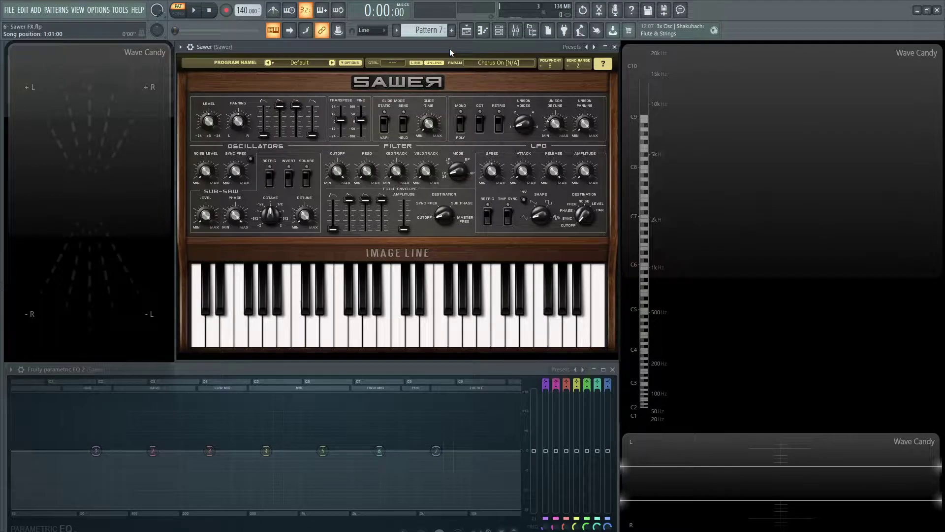
Load the Default preset from the presets library and display the effects section in place of the keyboard.
left_click(349, 63)
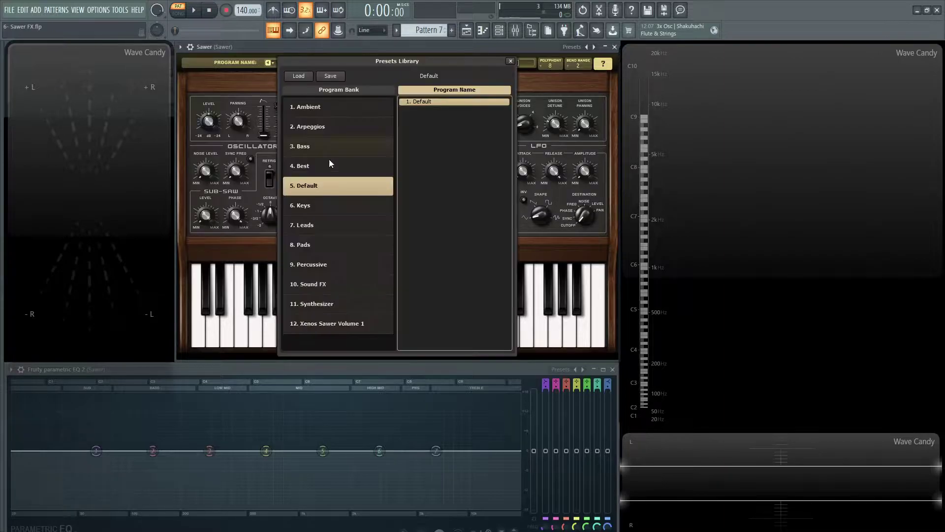
left_click(329, 172)
left_click(329, 180)
left_click(511, 62)
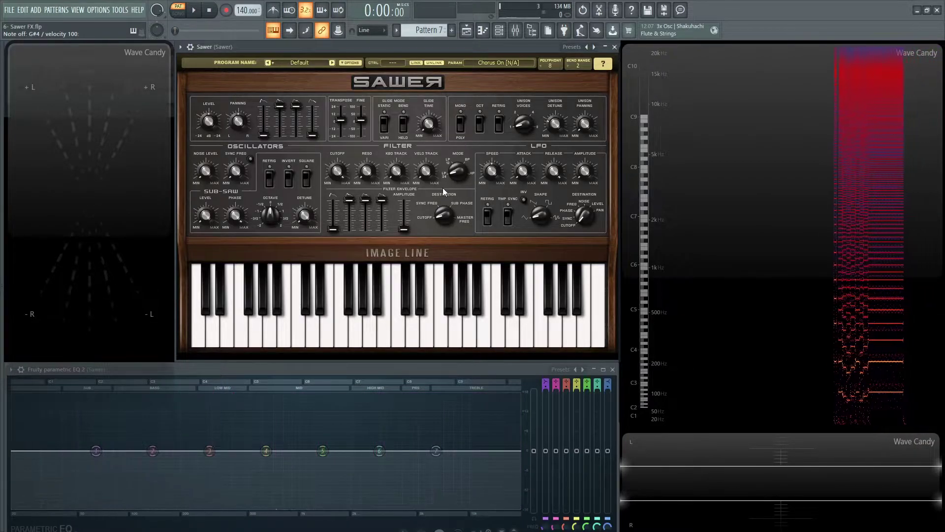
left_click(395, 250)
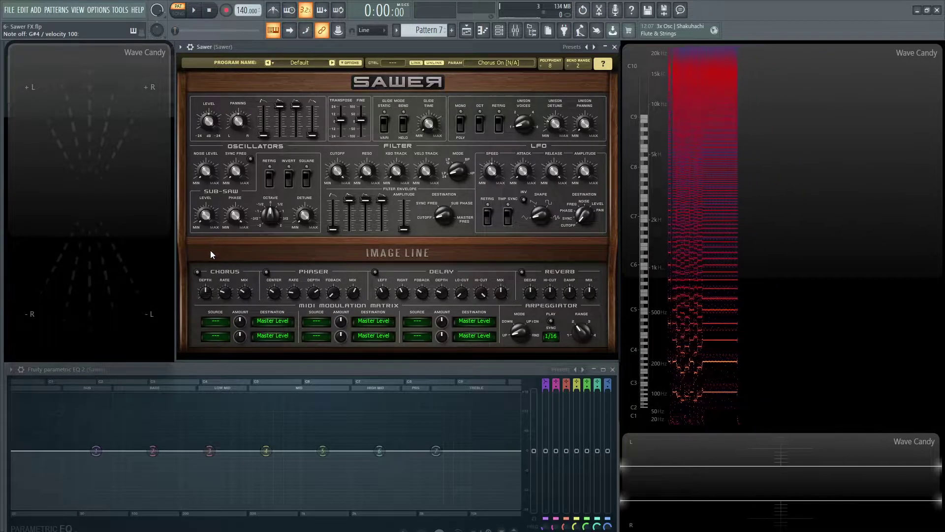
Enable the chorus and vary its depth while playing test notes.
left_click(197, 272)
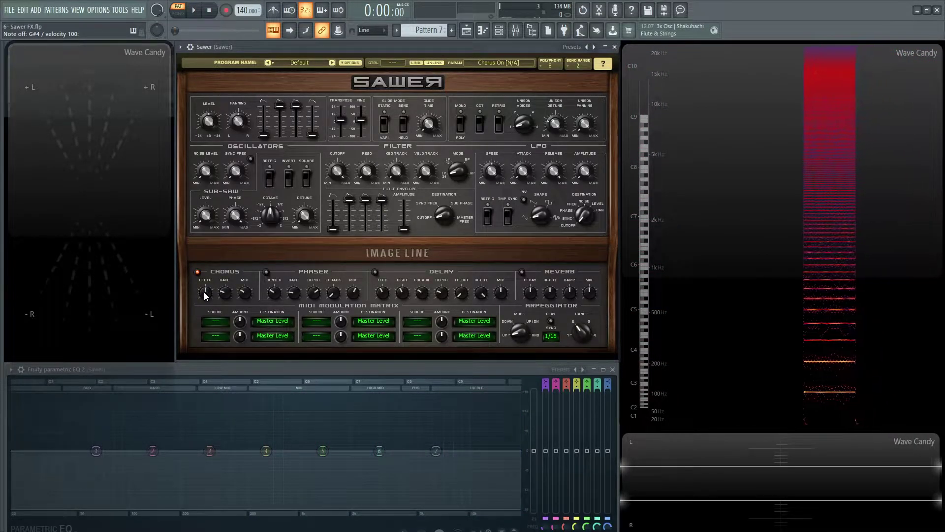
key("h")
key("h")
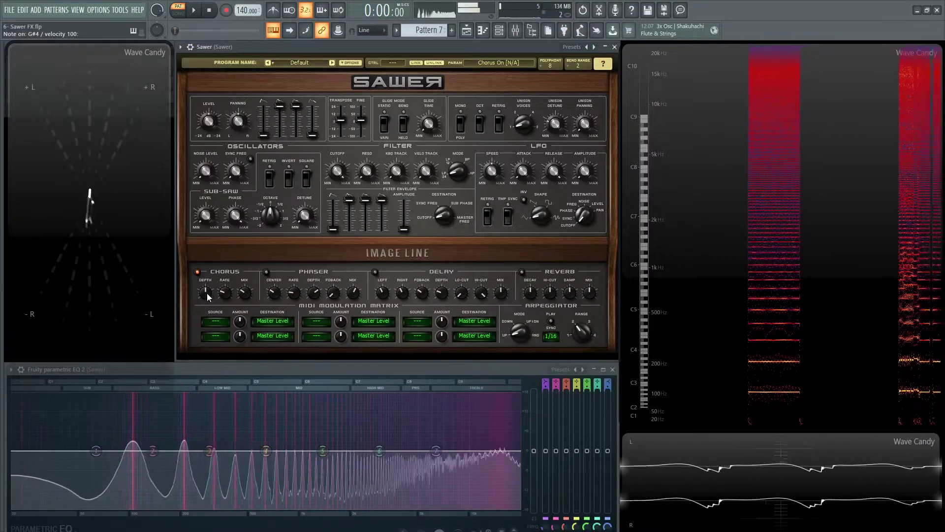
left_click_drag(206, 293, 206, 281)
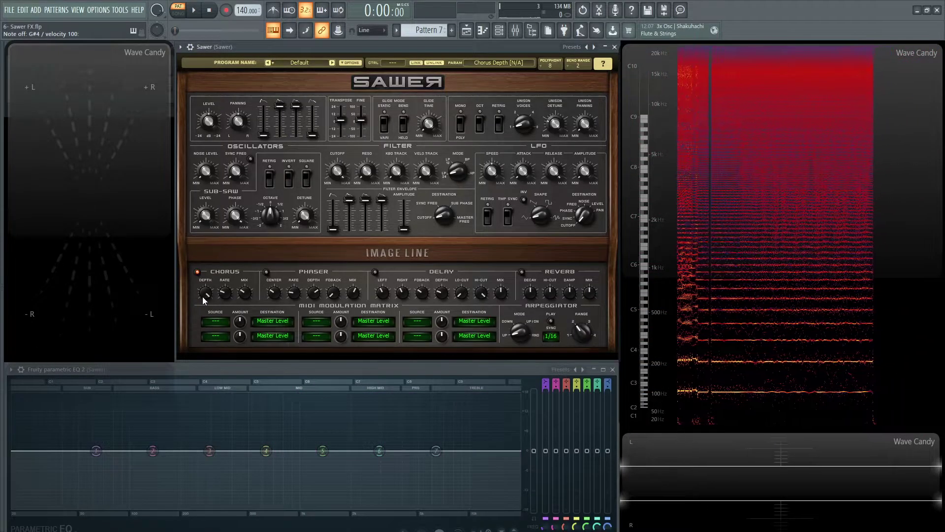
key("h")
left_click_drag(204, 296, 206, 306)
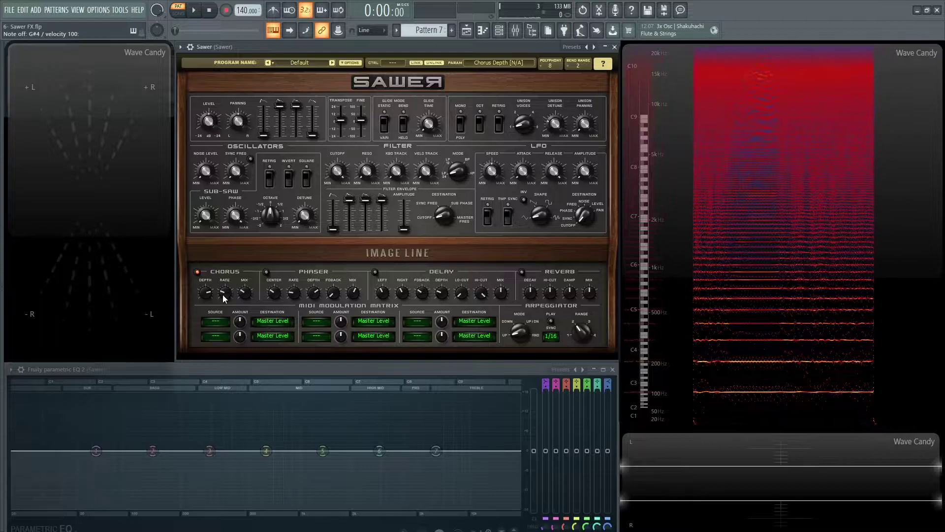
Set the chorus rate to 100% and change the filter mode and cutoff to audition the effect.
key("h")
left_click_drag(223, 295, 224, 295)
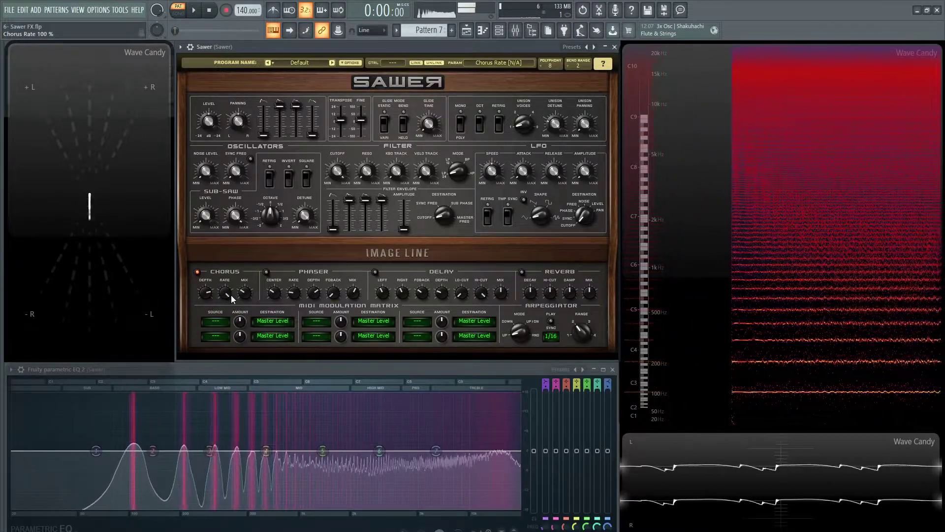
left_click(206, 292)
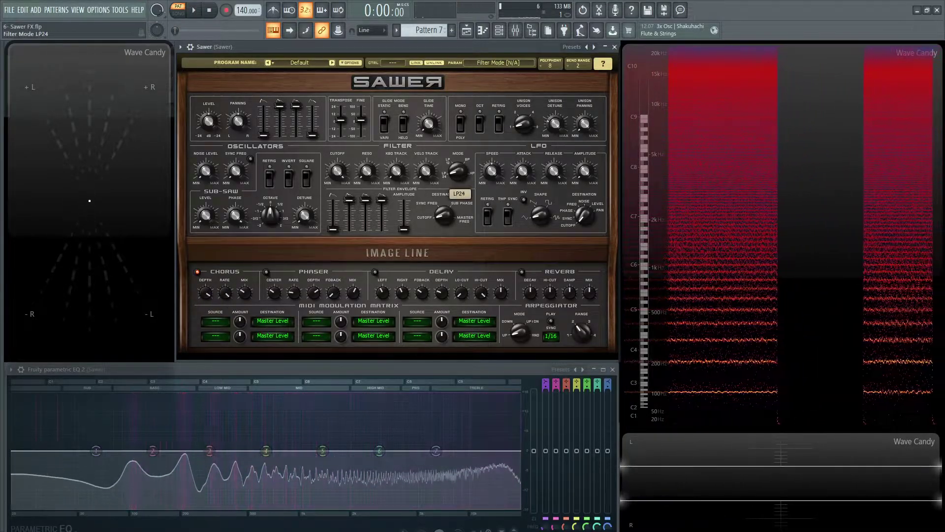
left_click(337, 171)
left_click_drag(338, 170, 337, 166)
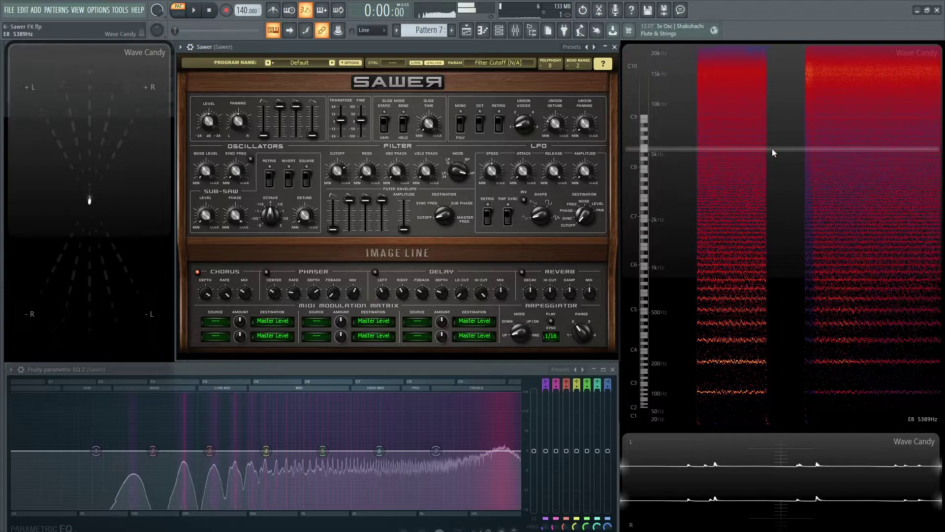
Reset the synth by reloading the Default preset from the presets library.
left_click(299, 63)
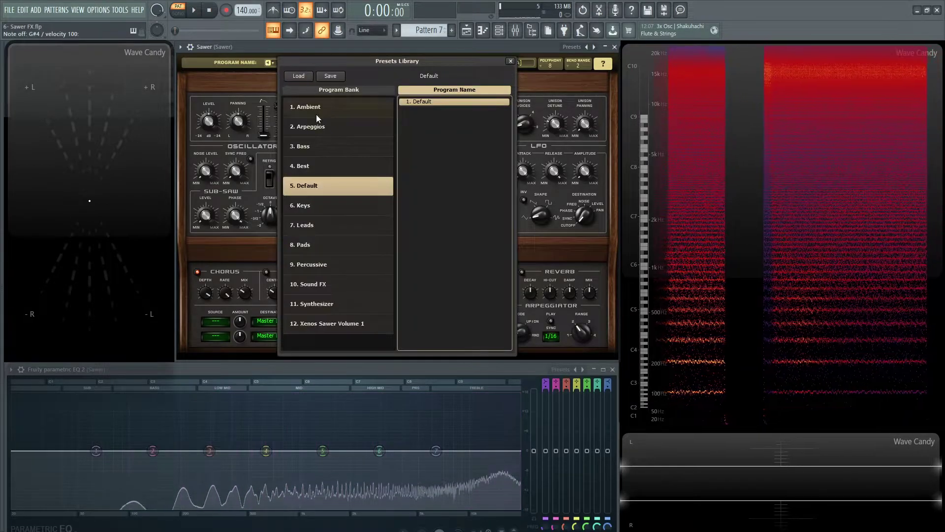
left_click(327, 167)
left_click(341, 182)
left_click(511, 61)
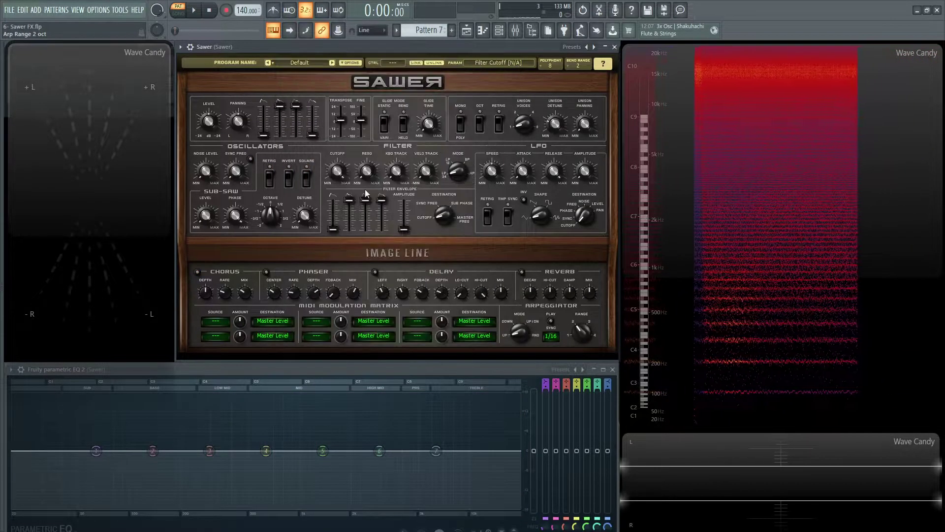
Enable the phaser and sweep its center while playing test notes.
left_click(266, 272)
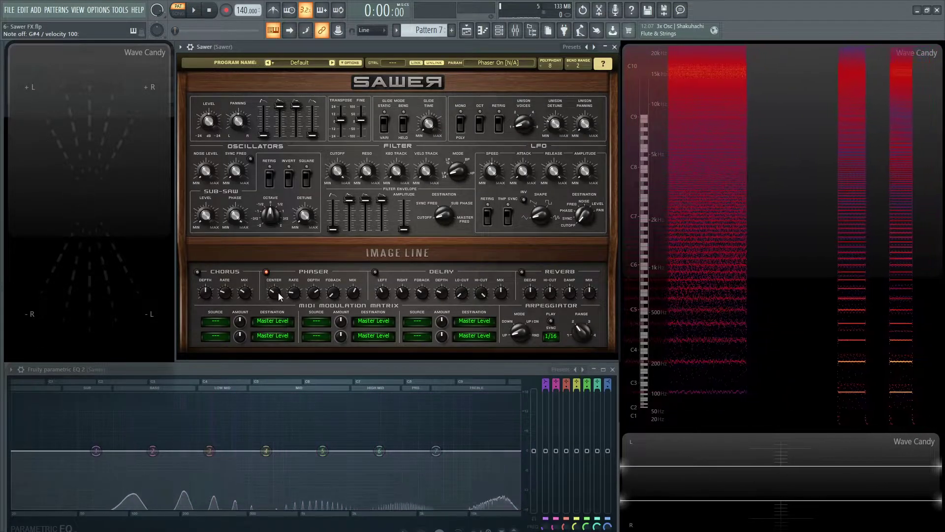
left_click_drag(276, 296, 276, 278)
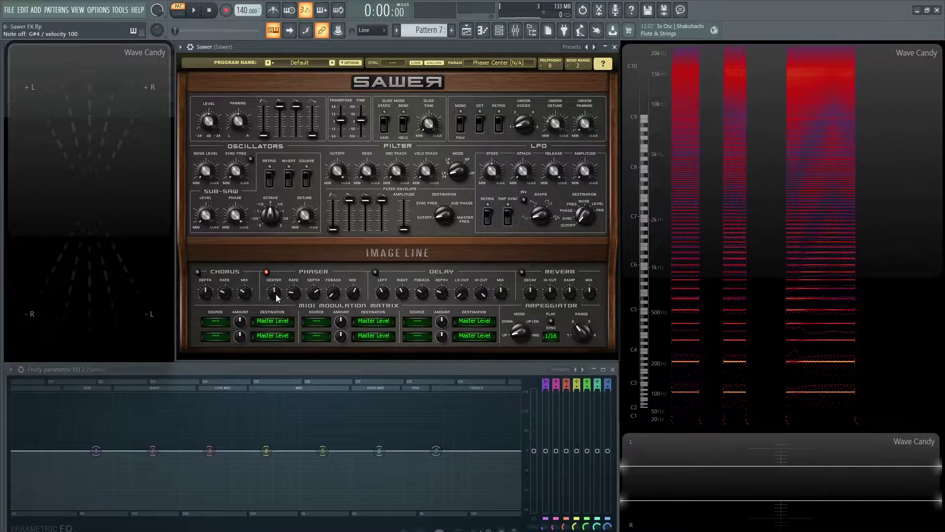
key("h")
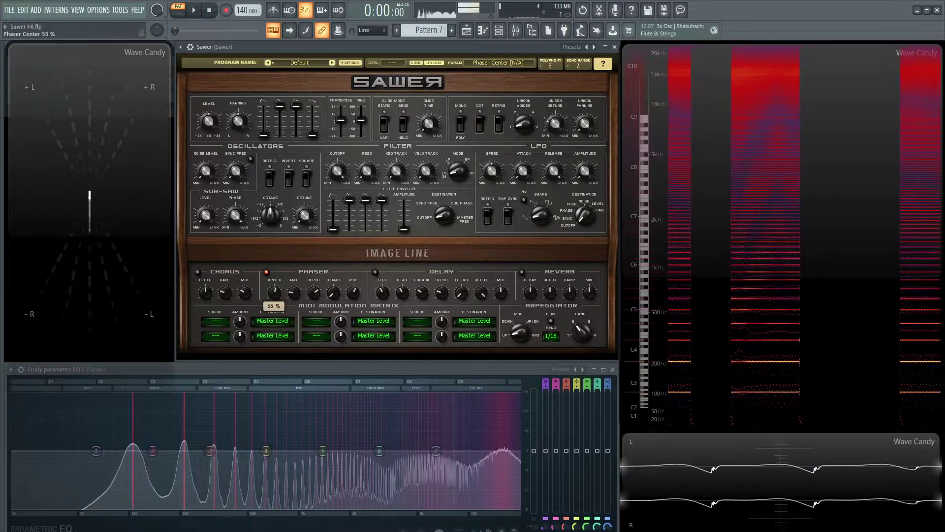
left_click_drag(273, 293, 274, 281)
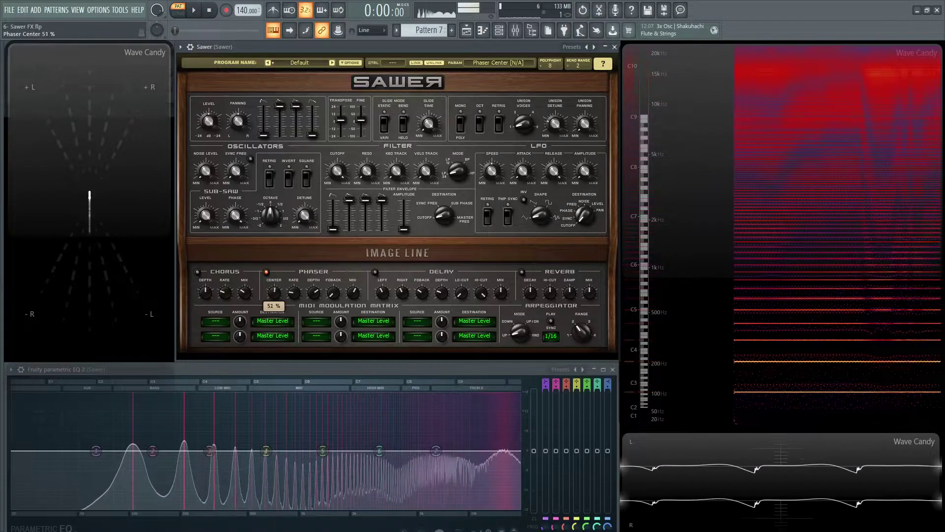
left_click_drag(276, 295, 276, 285)
key("h")
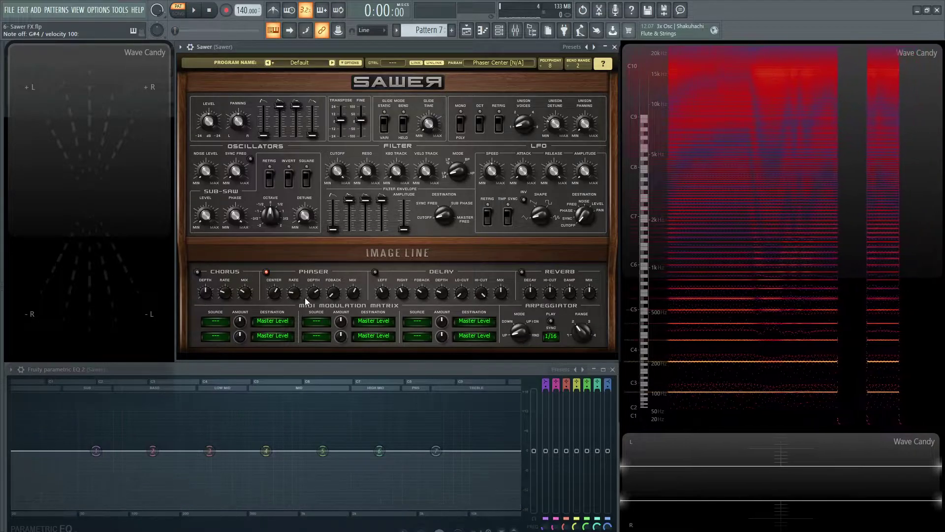
Raise the phaser rate while holding a test note.
key("h")
left_click_drag(295, 294, 294, 273)
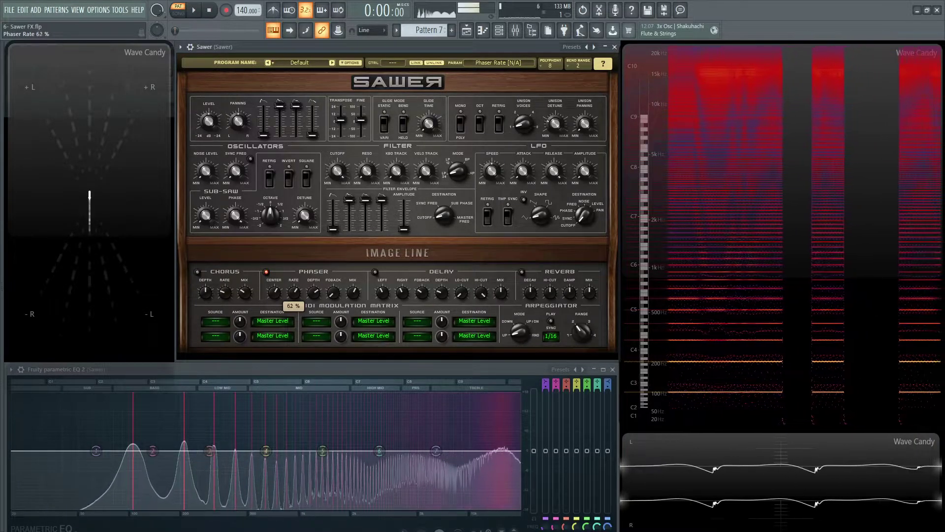
scroll(294, 293, "up", 9)
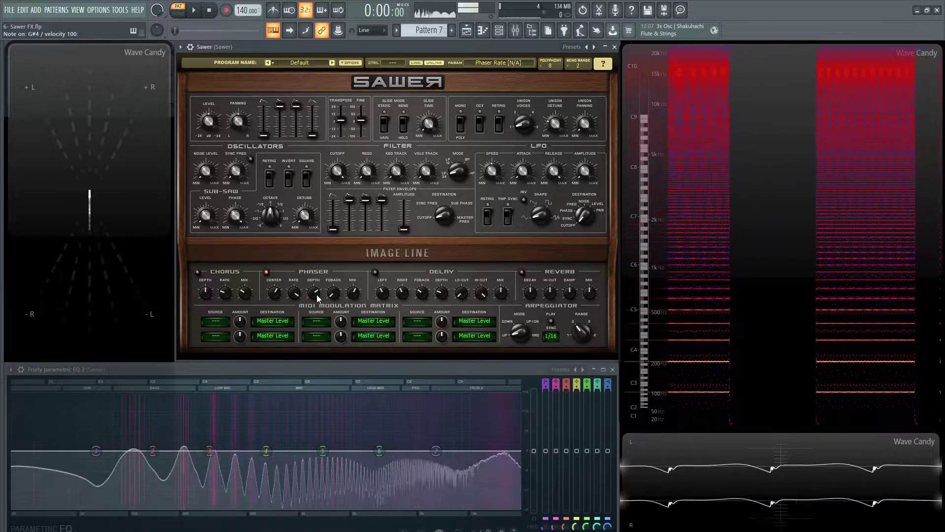
Vary the phaser depth, trying 72% and 92%, and adjust the phaser feedback while playing notes.
left_click_drag(317, 294, 318, 294)
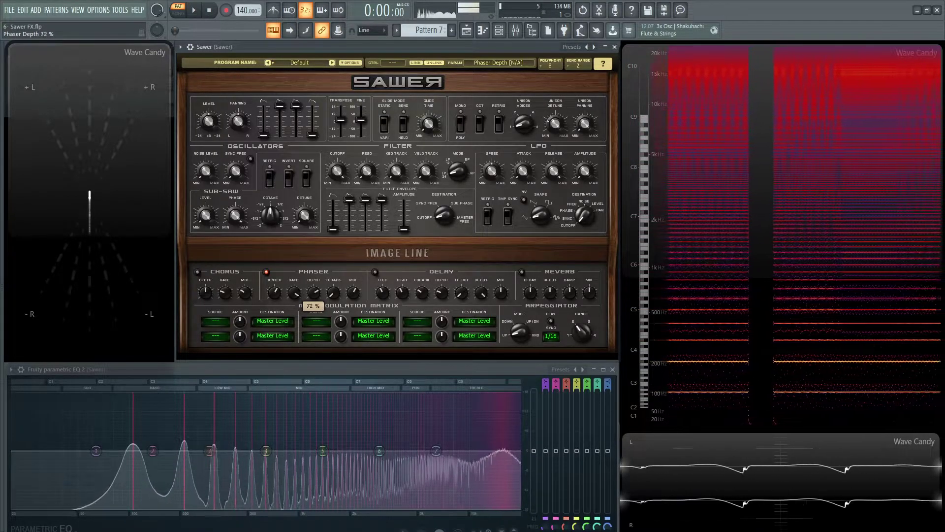
left_click_drag(314, 295, 314, 293)
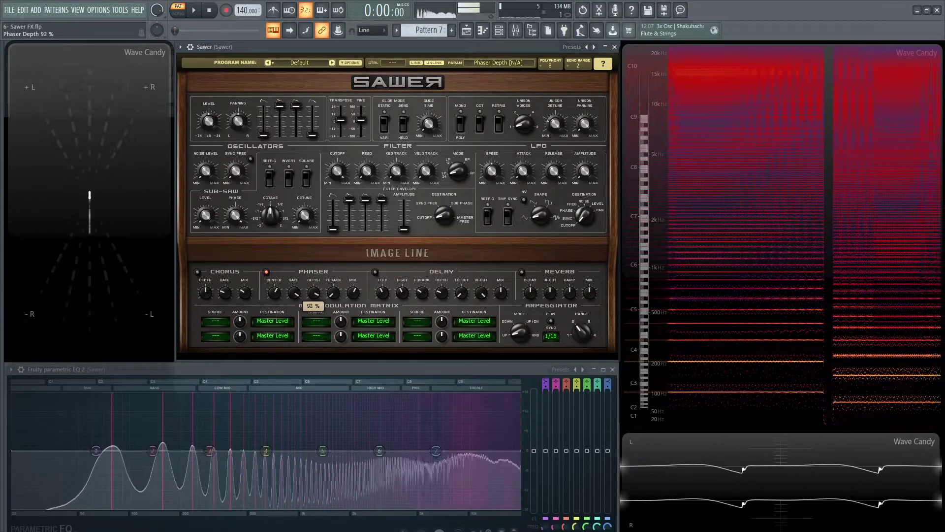
left_click_drag(314, 293, 337, 296)
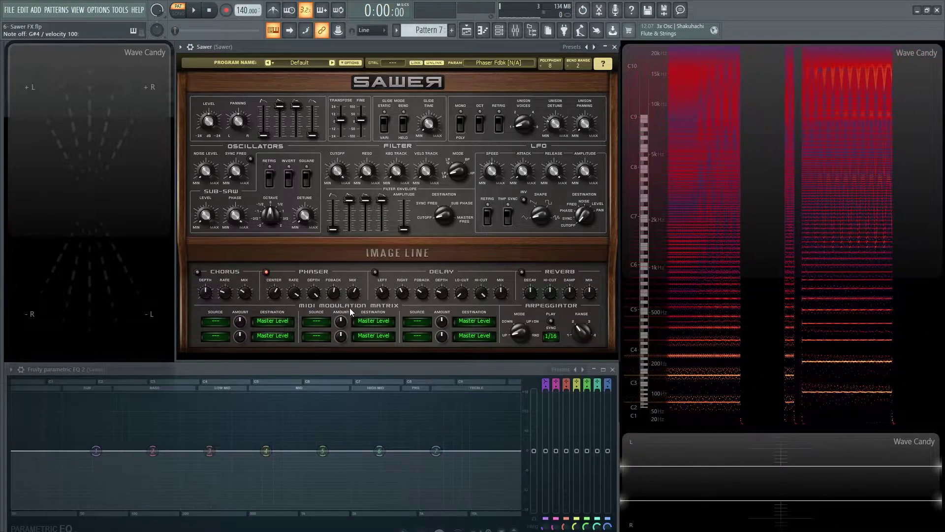
left_click_drag(342, 294, 342, 294)
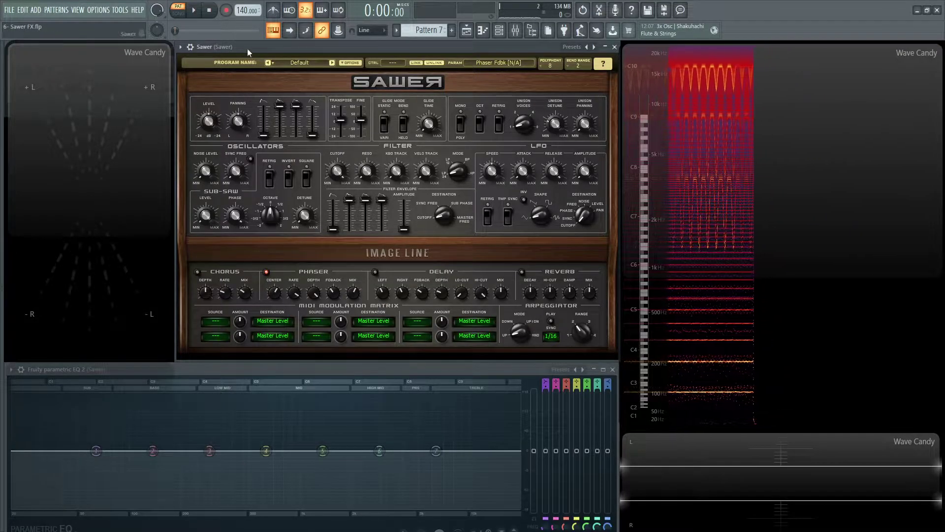
Reload the Default preset, then enable the delay and play short test notes through it.
left_click(301, 63)
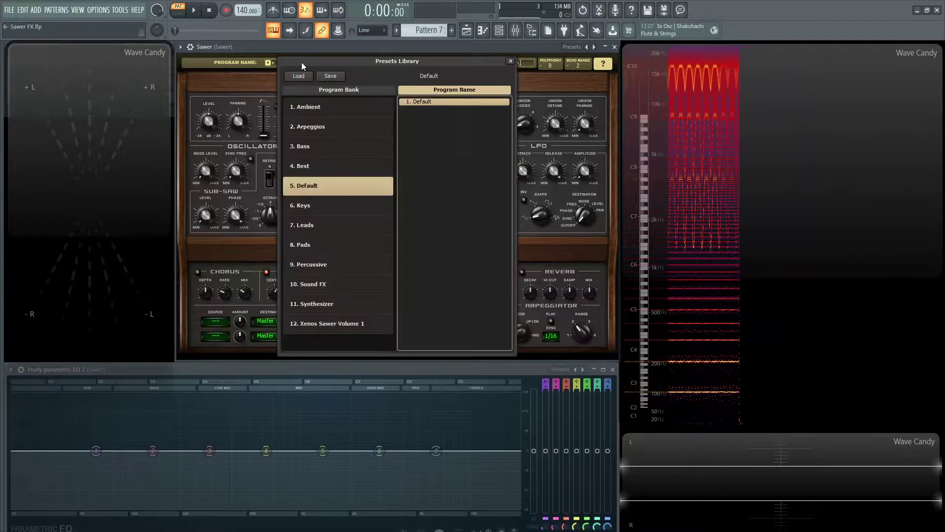
left_click(510, 61)
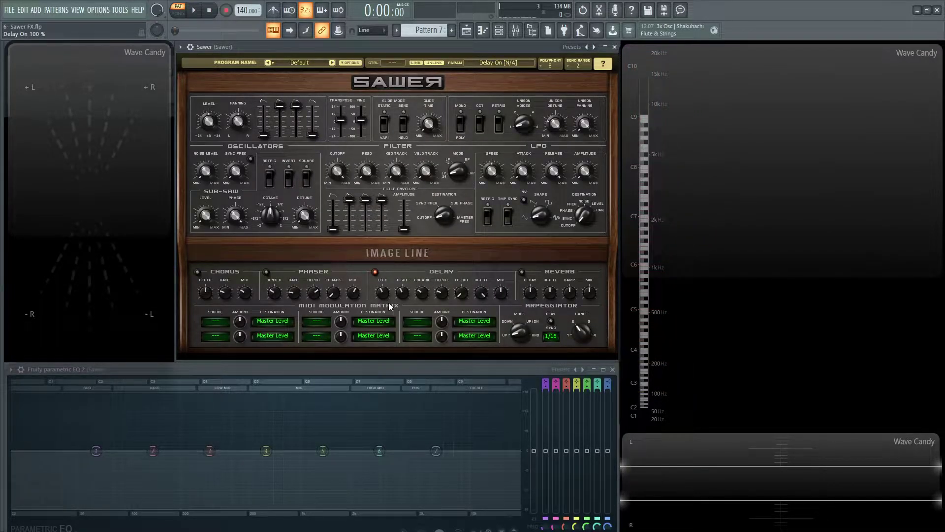
key("g")
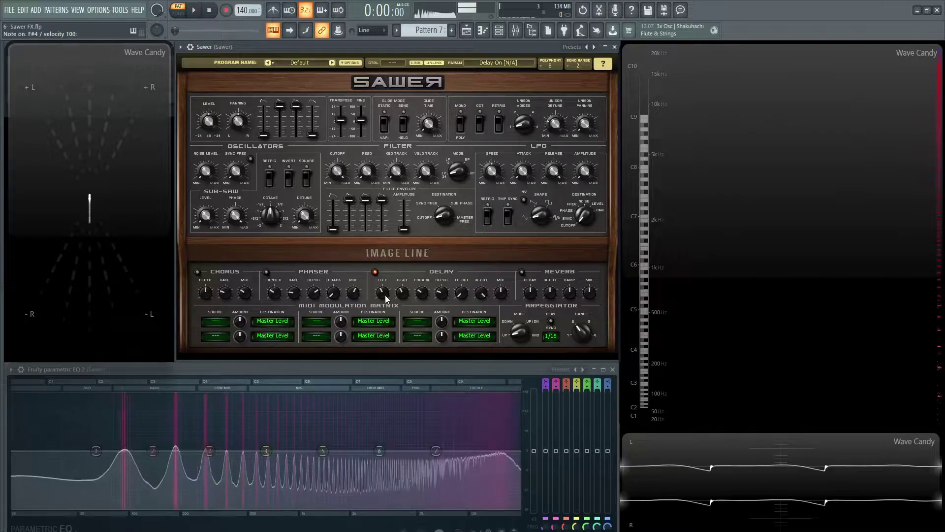
key("6")
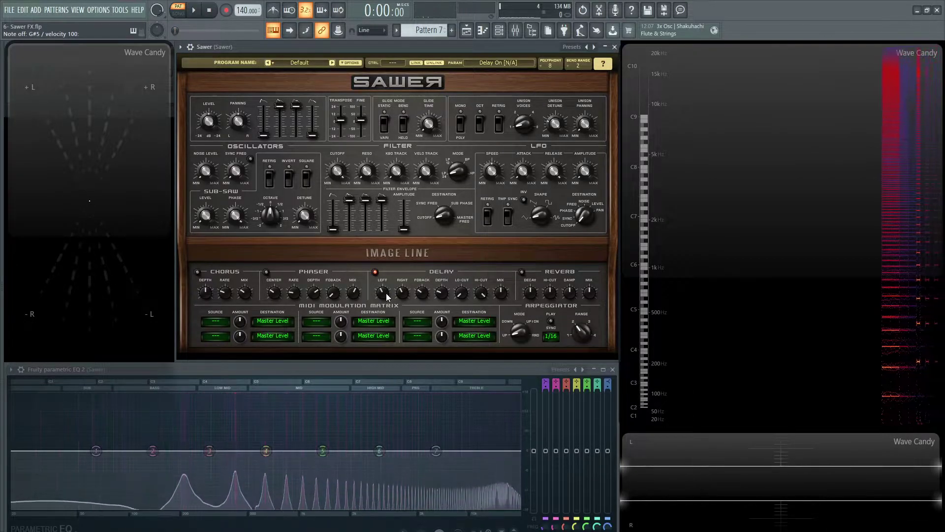
key("6")
Adjust the delay's left and right times, setting the right to 3/16, and raise the delay mix.
mouse_move(387, 297)
left_mouse_down()
mouse_move(387, 318)
mouse_move(402, 287)
left_mouse_up()
key("6")
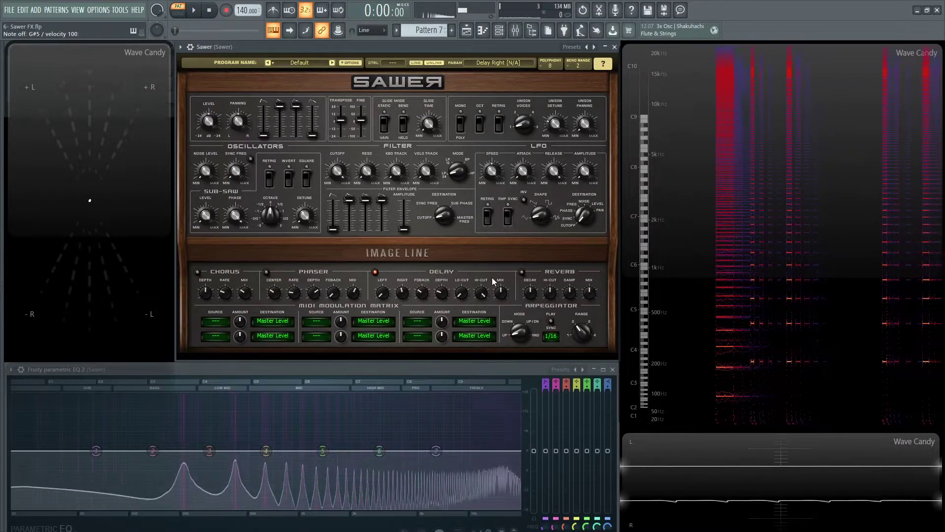
left_click_drag(500, 293, 500, 289)
key("6")
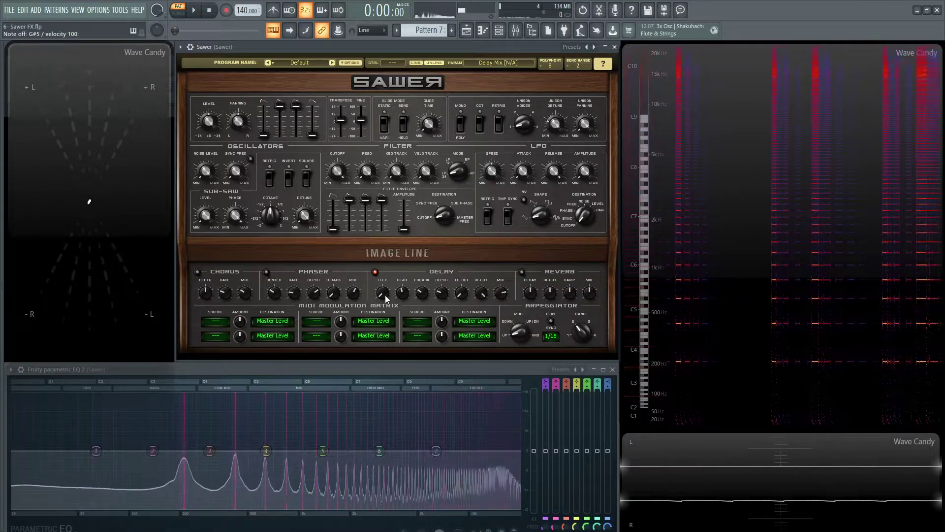
left_click_drag(382, 293, 383, 288)
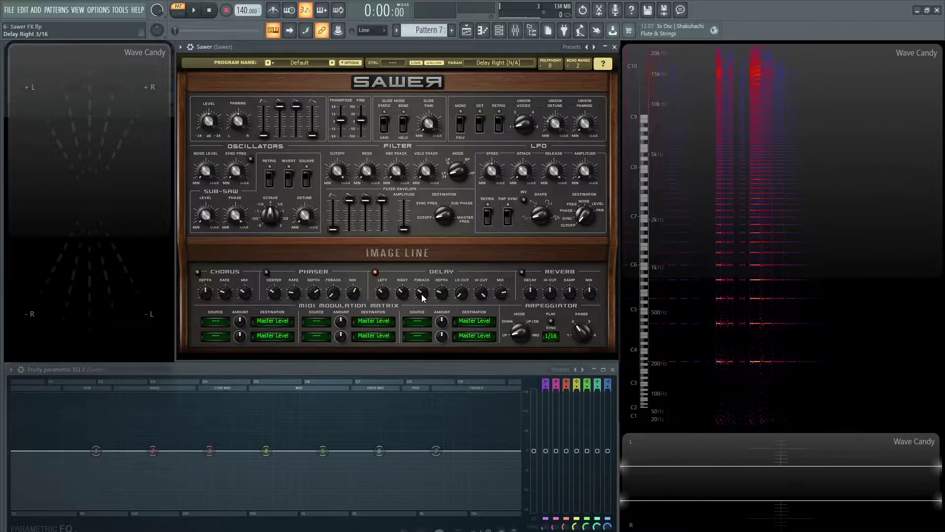
Raise the delay feedback and set the delay depth to 0% while playing test notes.
left_click_drag(422, 294, 423, 296)
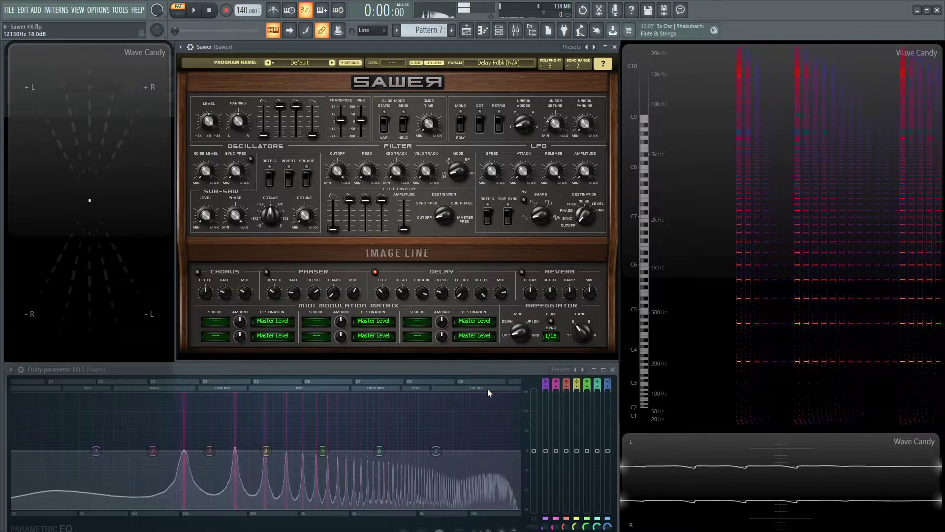
left_click(442, 297)
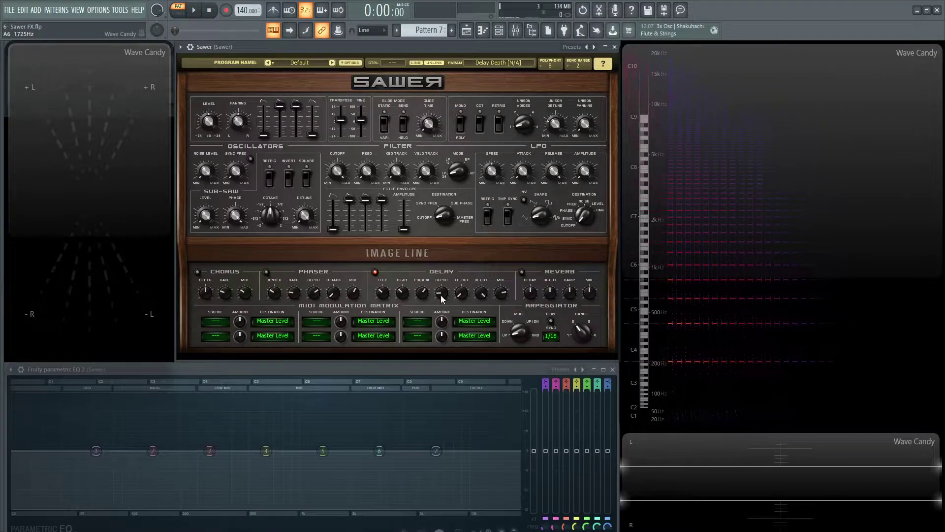
key("h")
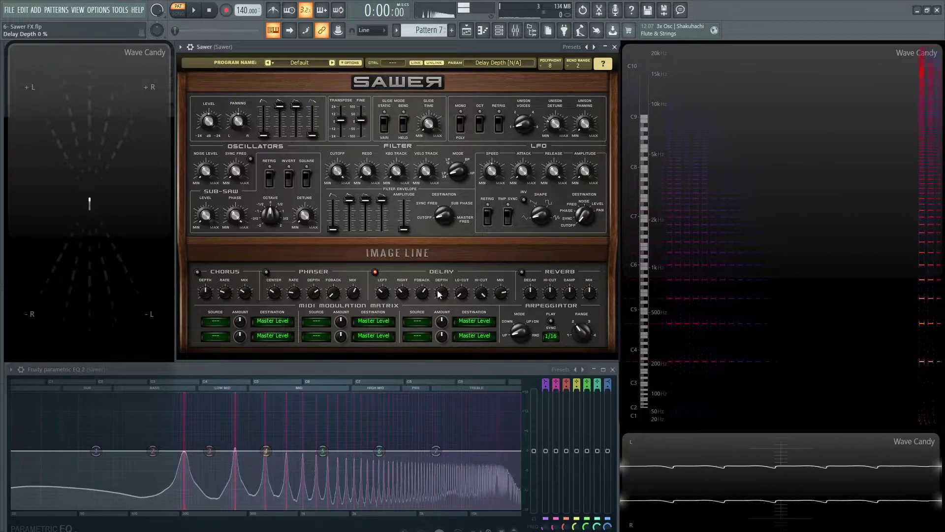
key("h")
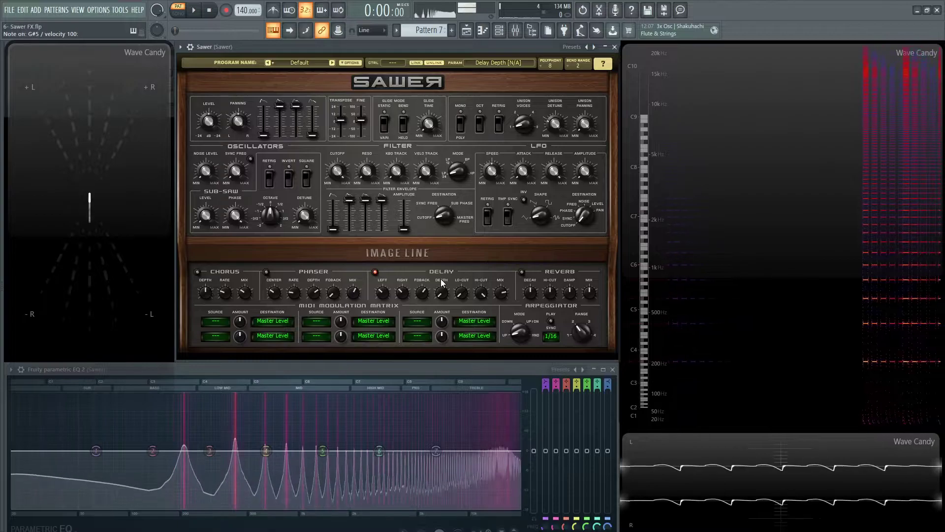
key("h")
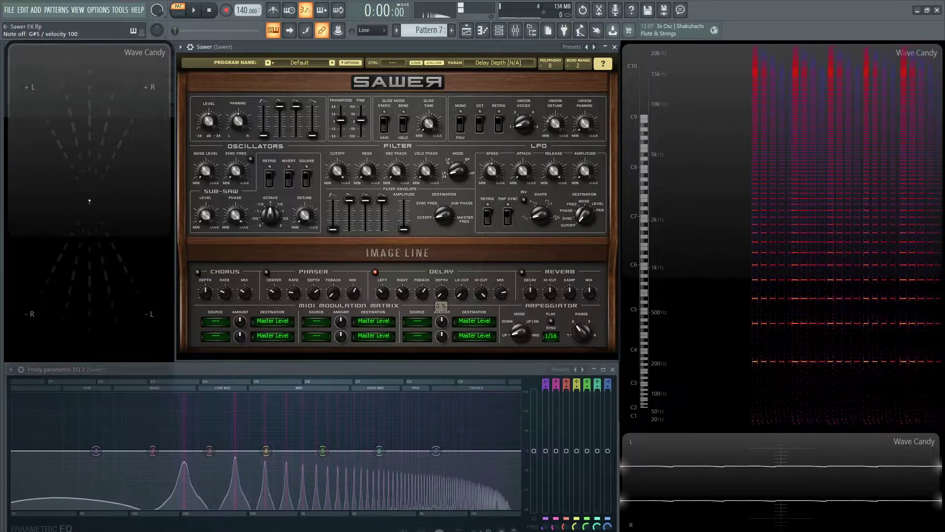
Play a repeated short note to audition the delay at its current depth of 0%.
key("h")
key("h")
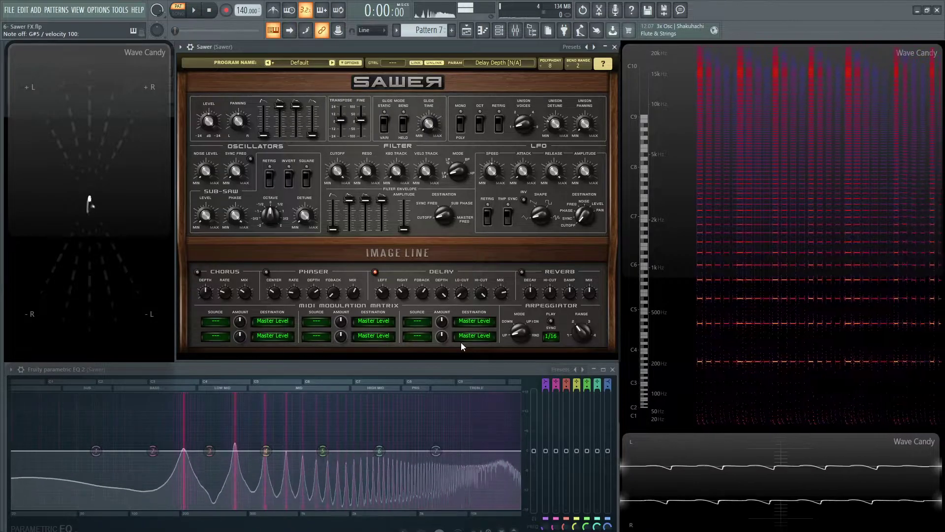
key("h")
key("h")
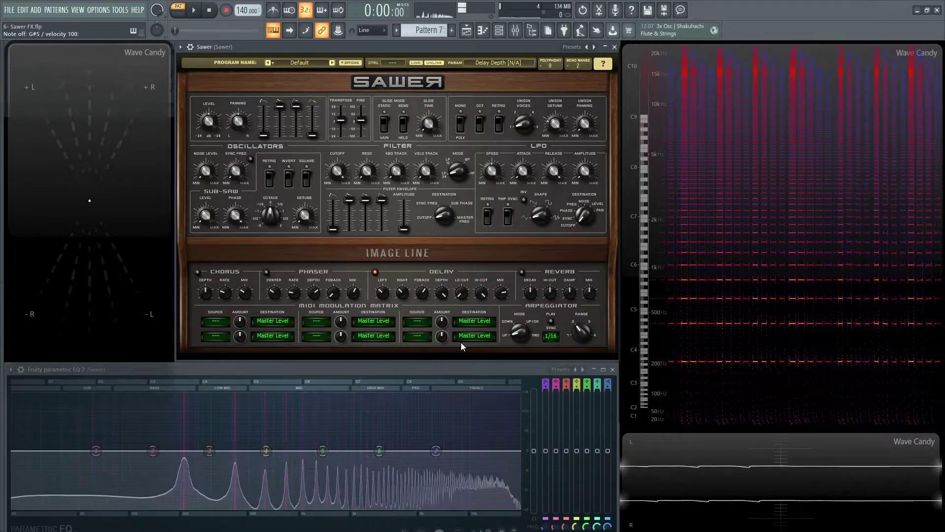
key("h")
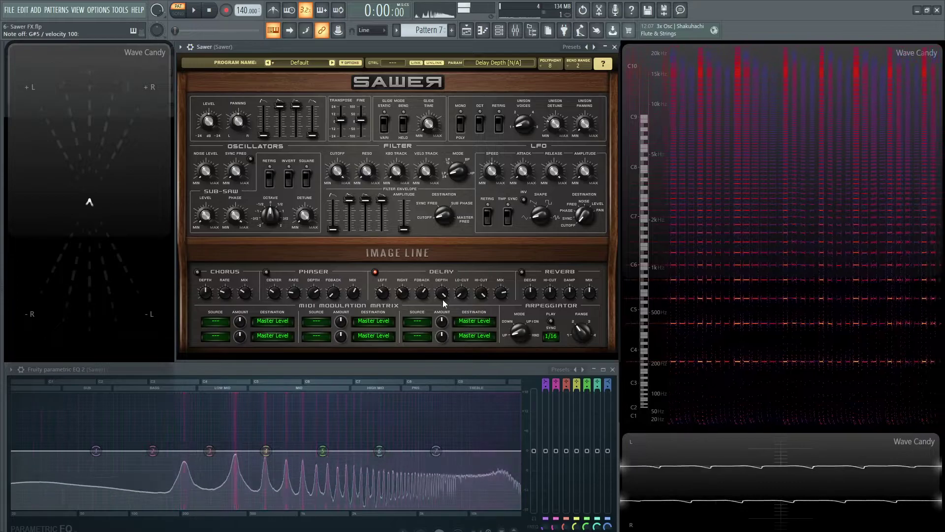
Vary the delay depth between low and high settings while playing notes, leaving it raised.
left_click_drag(442, 297, 442, 300)
key("h")
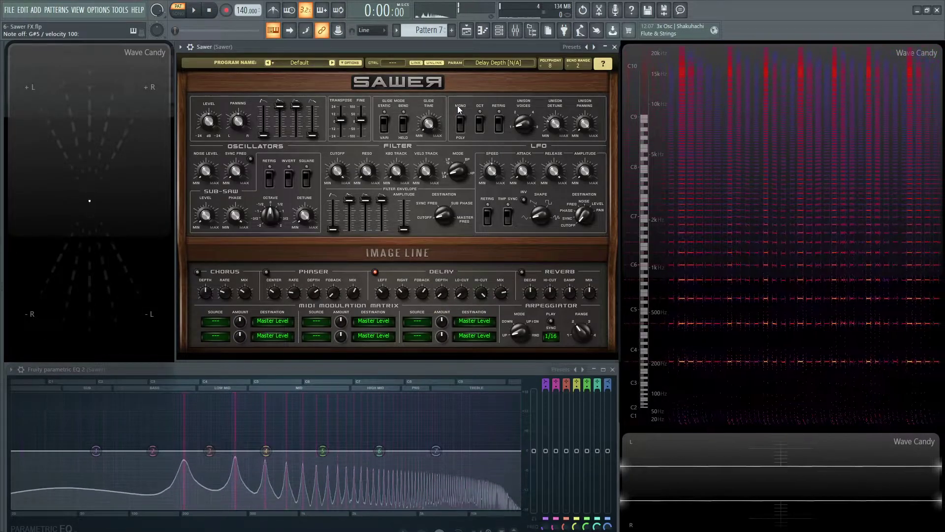
mouse_move(442, 293)
left_mouse_down()
mouse_move(441, 266)
mouse_move(445, 297)
left_mouse_up()
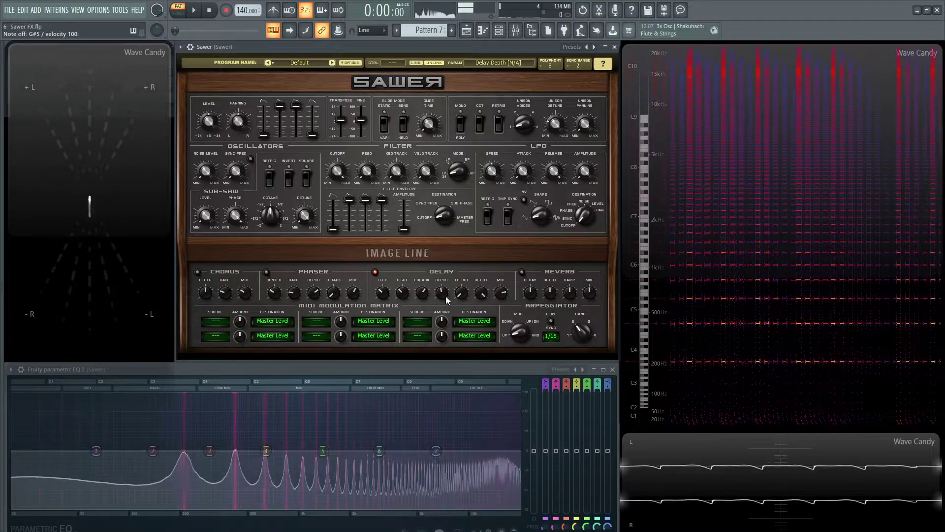
left_click_drag(446, 293, 445, 266)
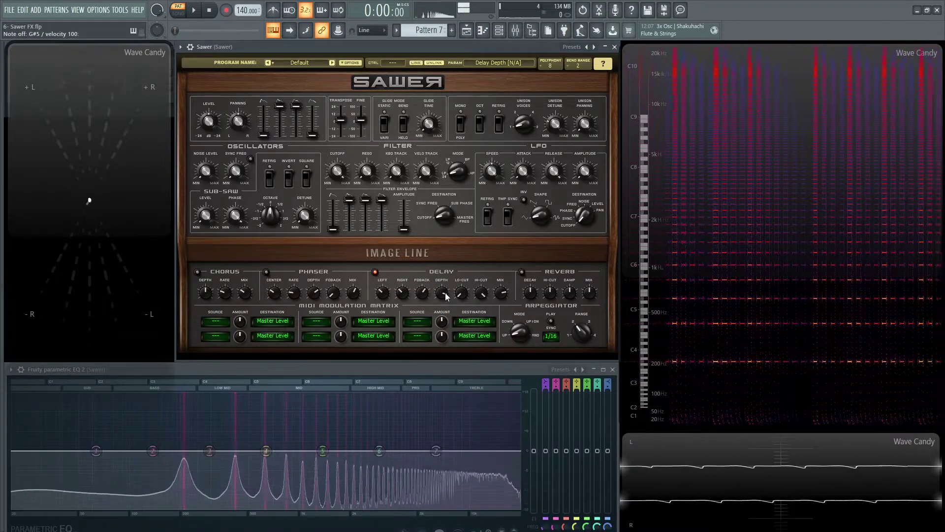
left_click(446, 293)
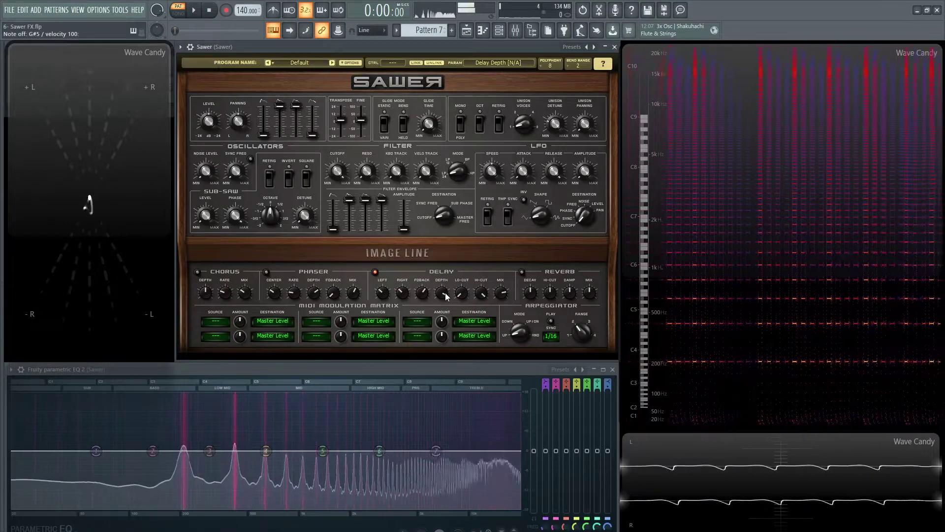
left_click_drag(445, 296, 445, 281)
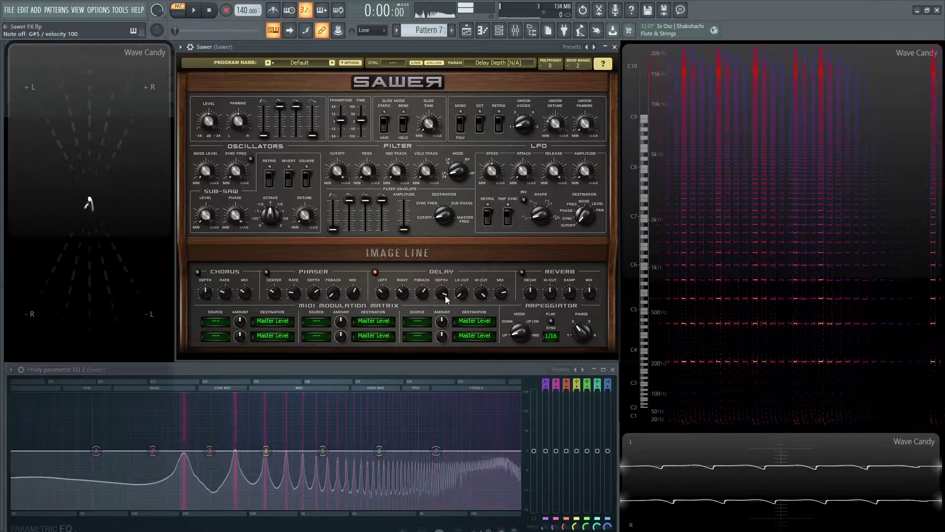
left_click_drag(445, 295, 446, 335)
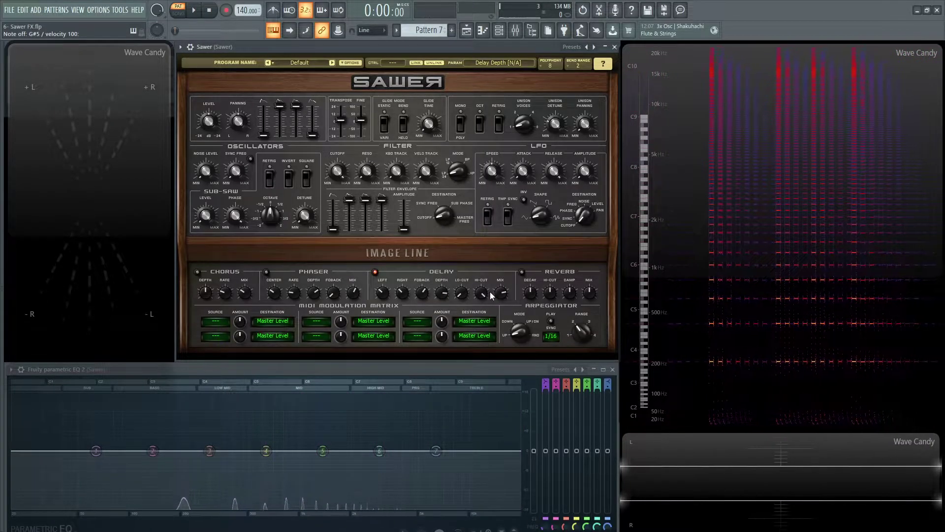
Set the delay low cut to 3% and compare delay high cut settings, including 65%, while playing short notes.
left_click_drag(462, 296, 461, 295)
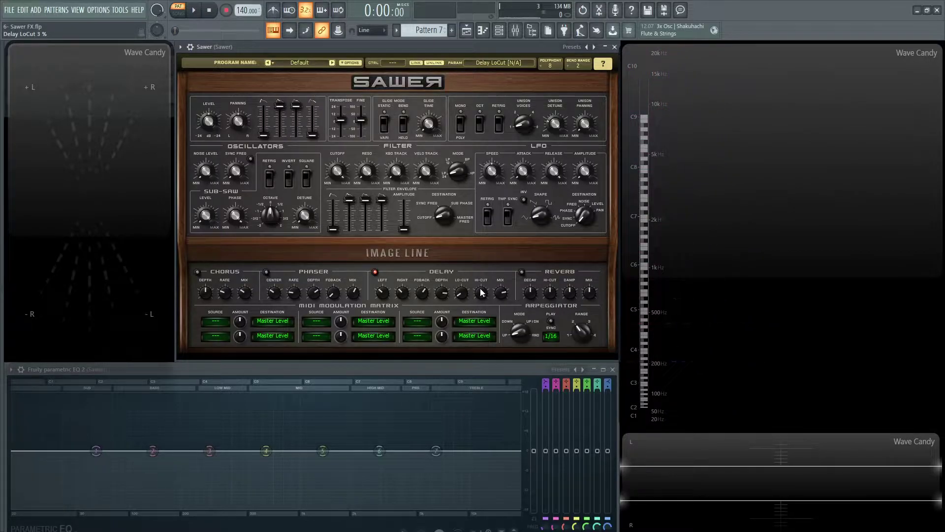
left_click_drag(480, 288, 480, 261)
key("5")
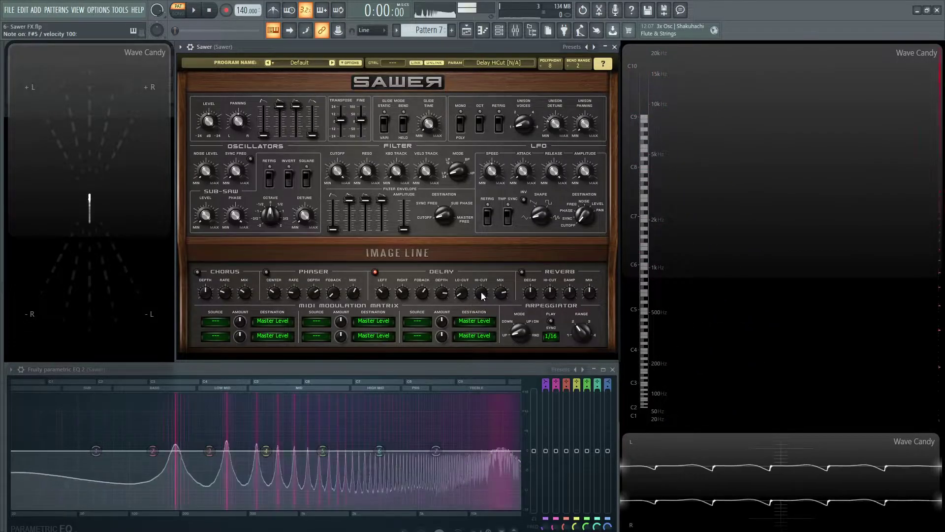
left_click_drag(482, 294, 481, 320)
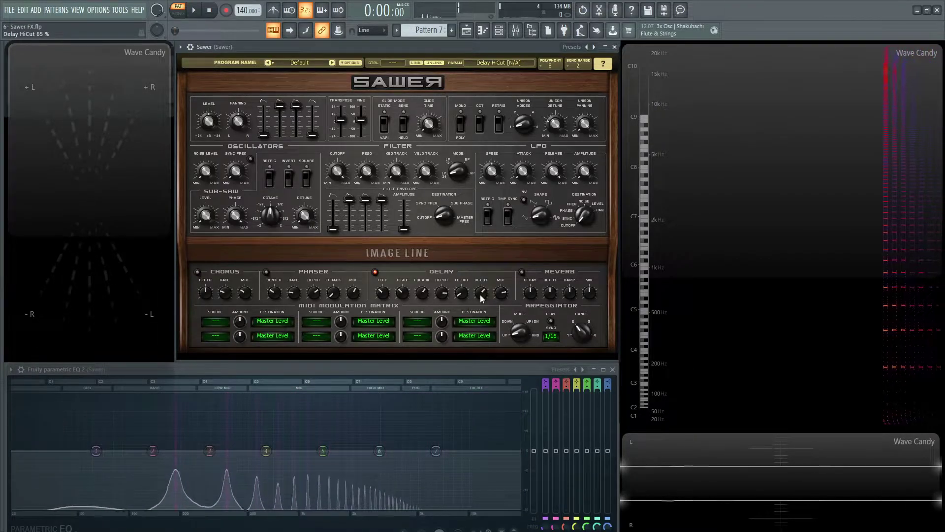
key("6")
key("e")
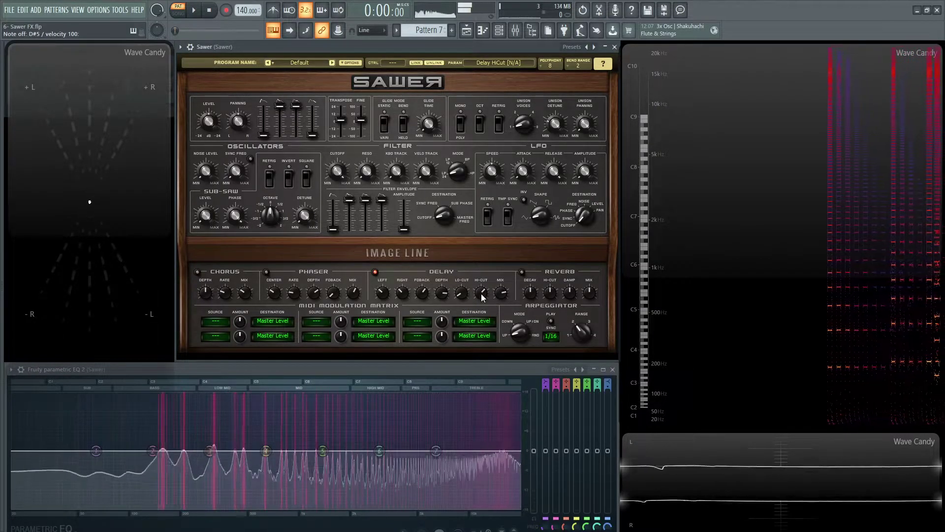
key("6")
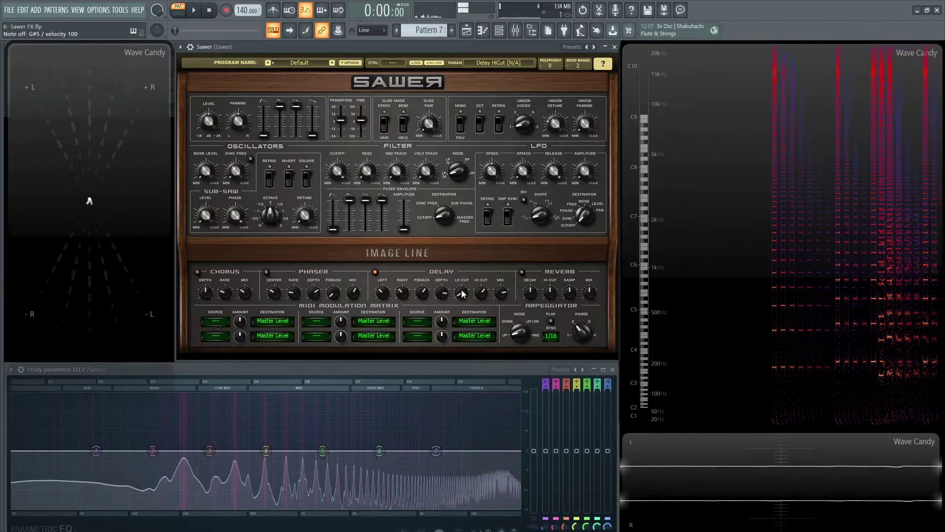
key("y")
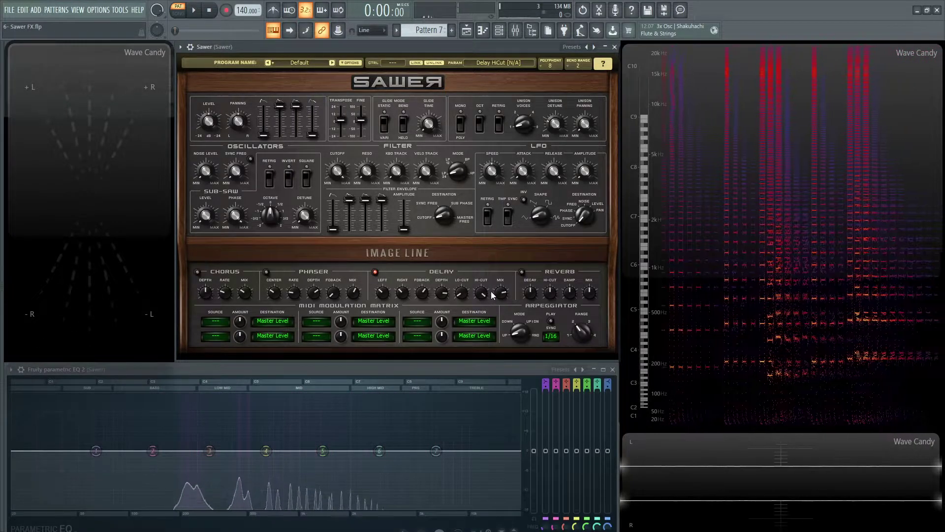
key("6")
key("6")
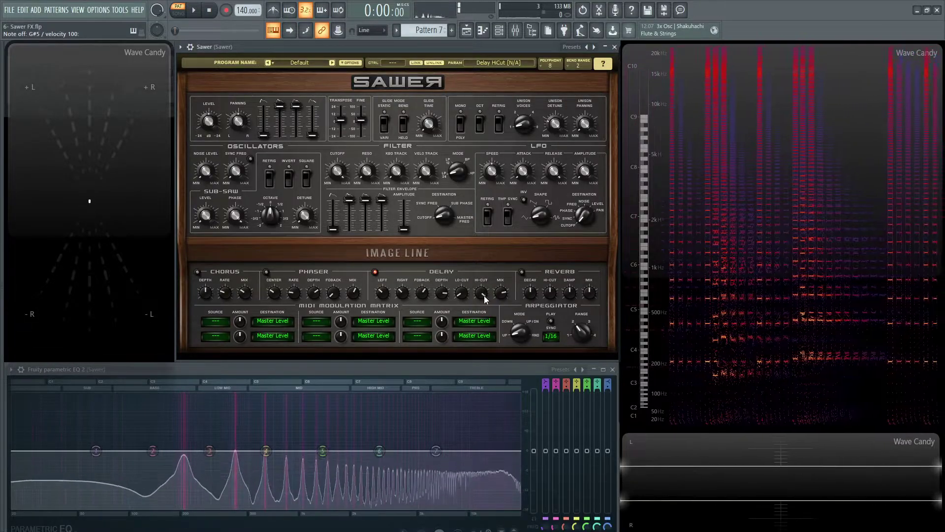
key("6")
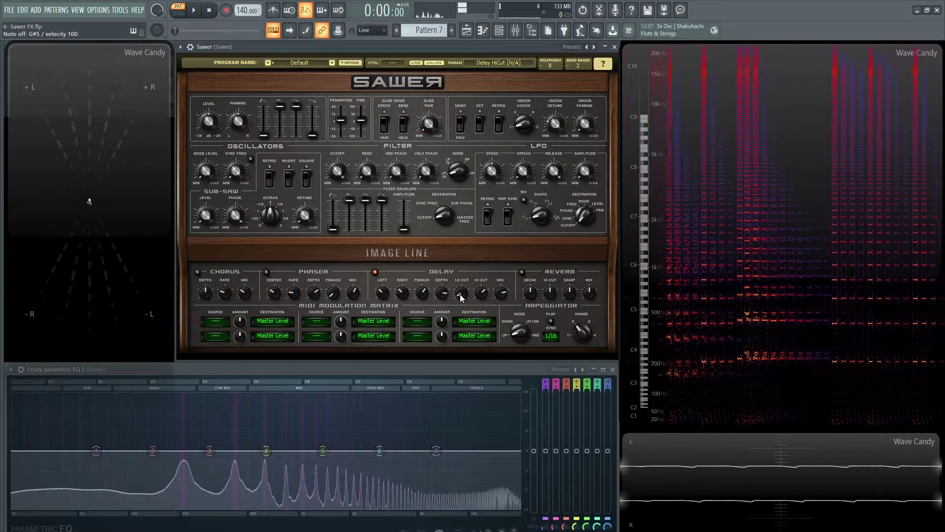
Raise the delay low cut to 45%, play test notes through it, and reduce the delay mix to 0%.
left_click(462, 296)
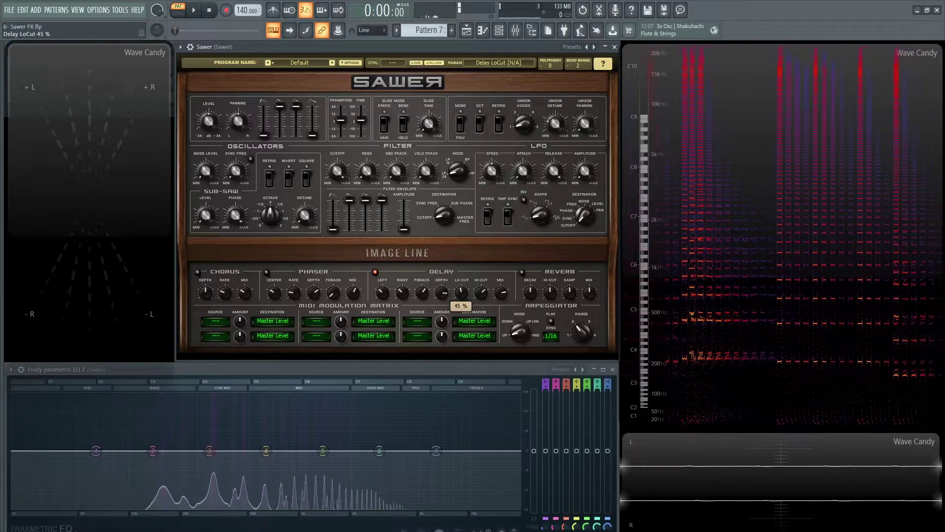
key("6")
key("y")
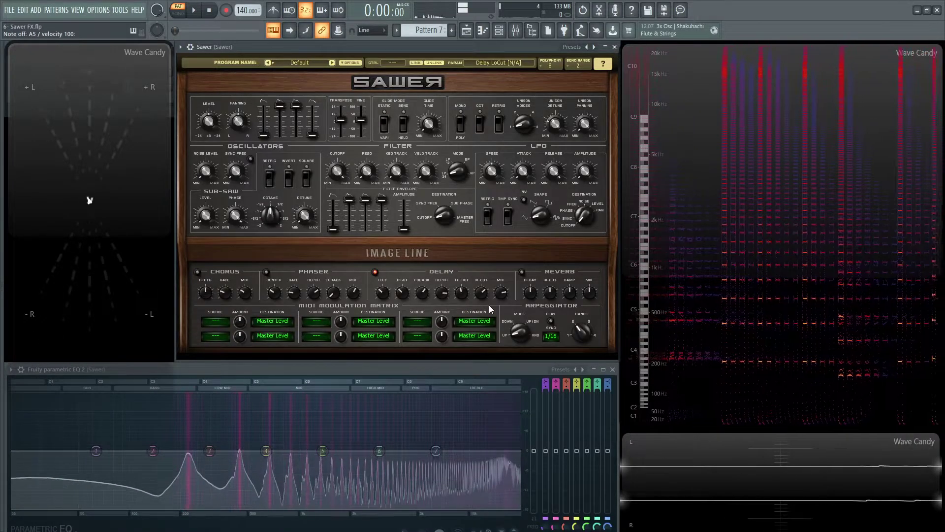
key("e")
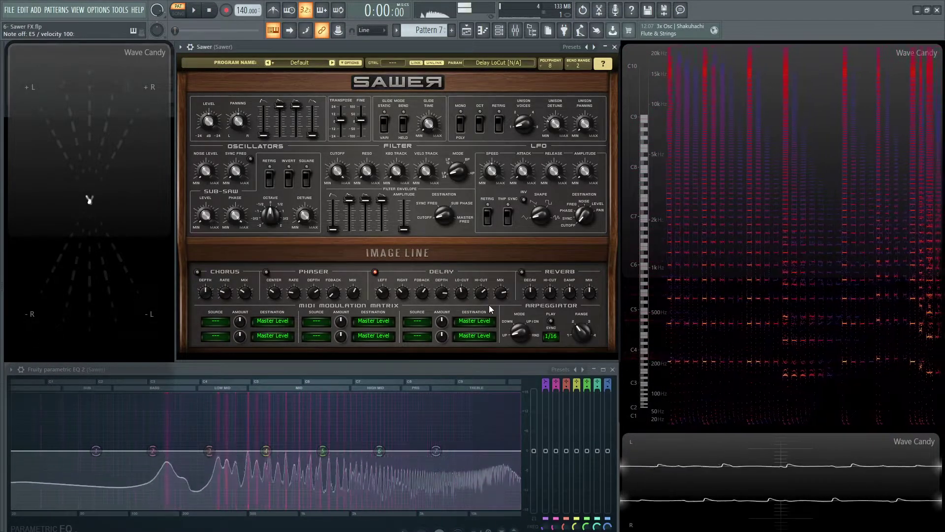
left_click_drag(495, 294, 457, 243)
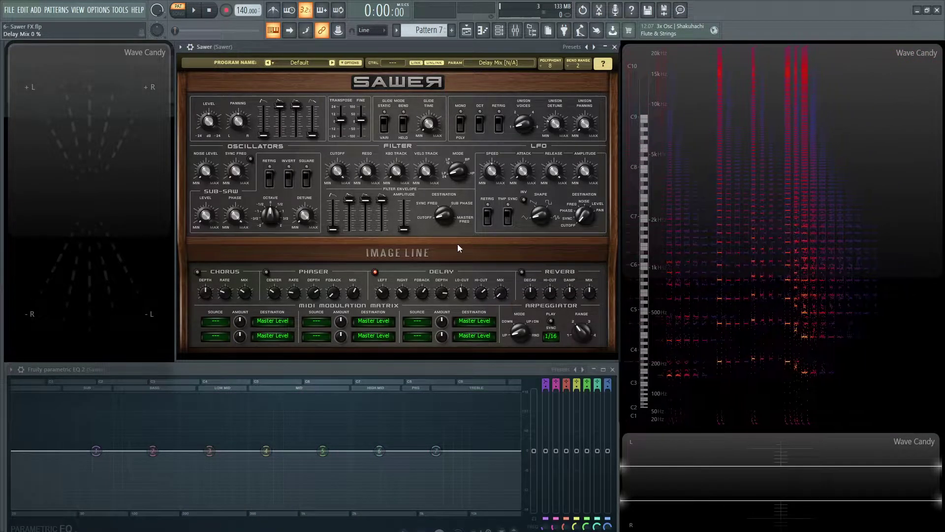
Enable the reverb in place of the delay and turn its decay down near the minimum, playing test notes.
left_click(522, 272)
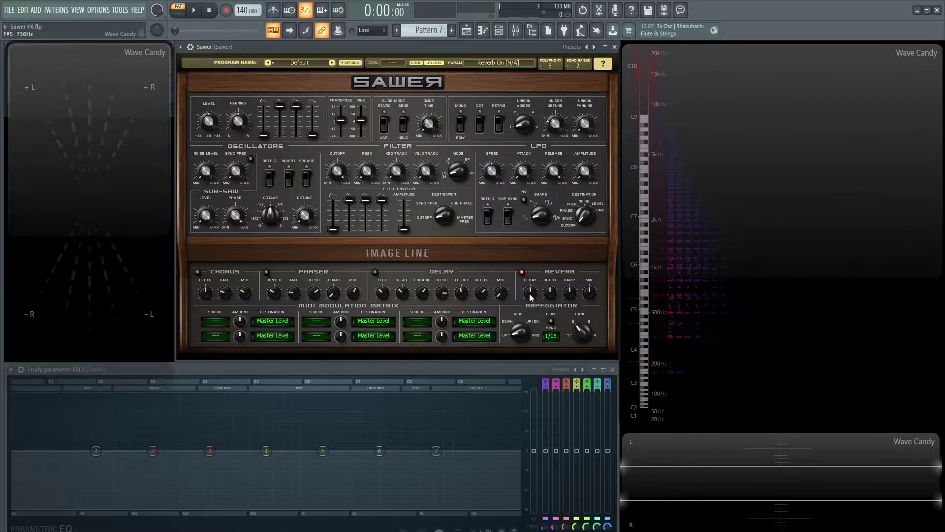
left_click_drag(530, 293, 530, 293)
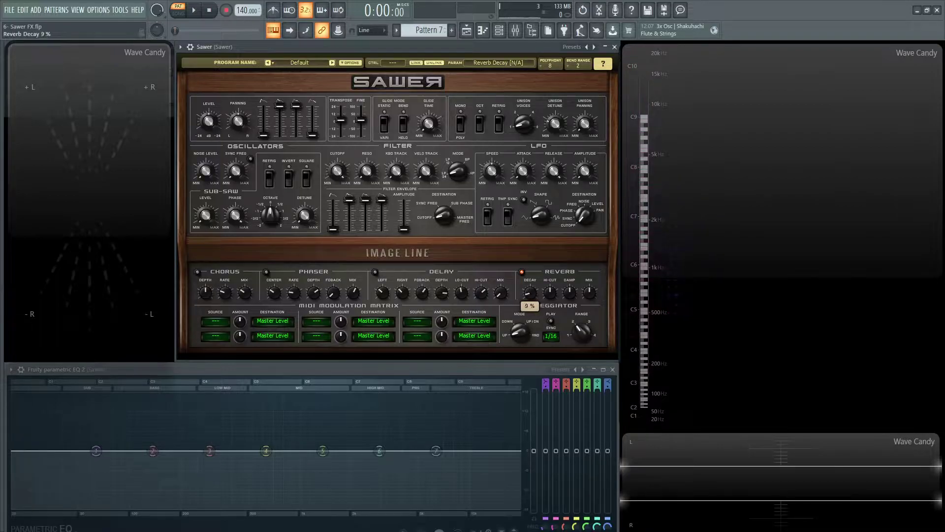
key("t")
key("t")
key("r")
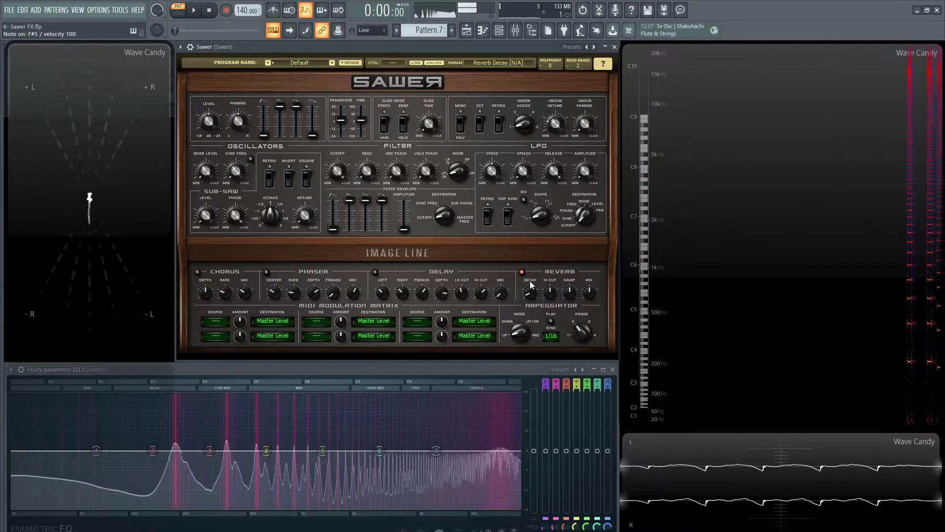
key("3")
key("e")
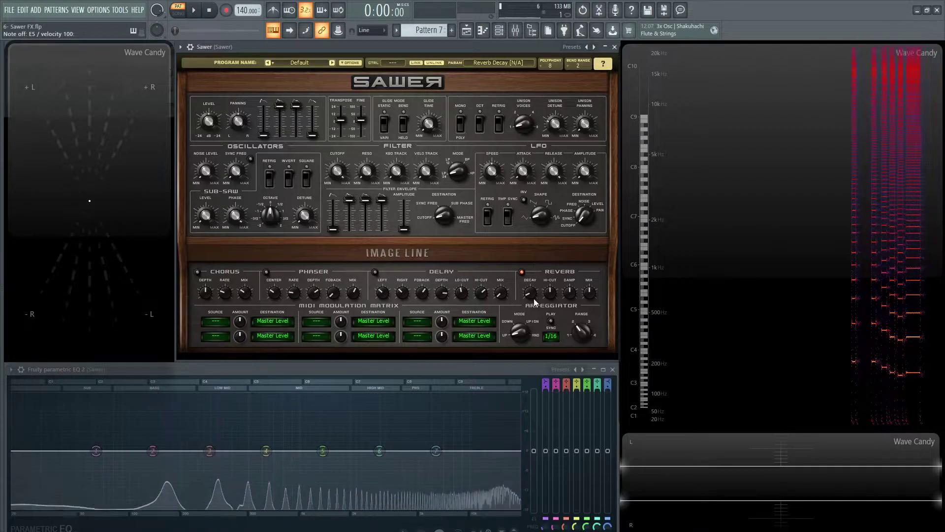
Raise the reverb decay to a high setting and play short notes to hear the longer tail.
left_click_drag(531, 295, 531, 298)
key("5")
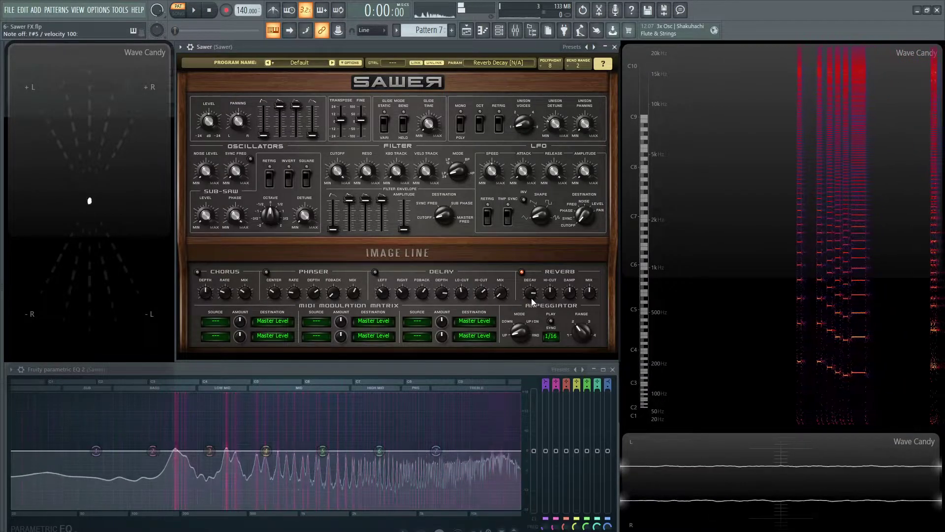
key("3")
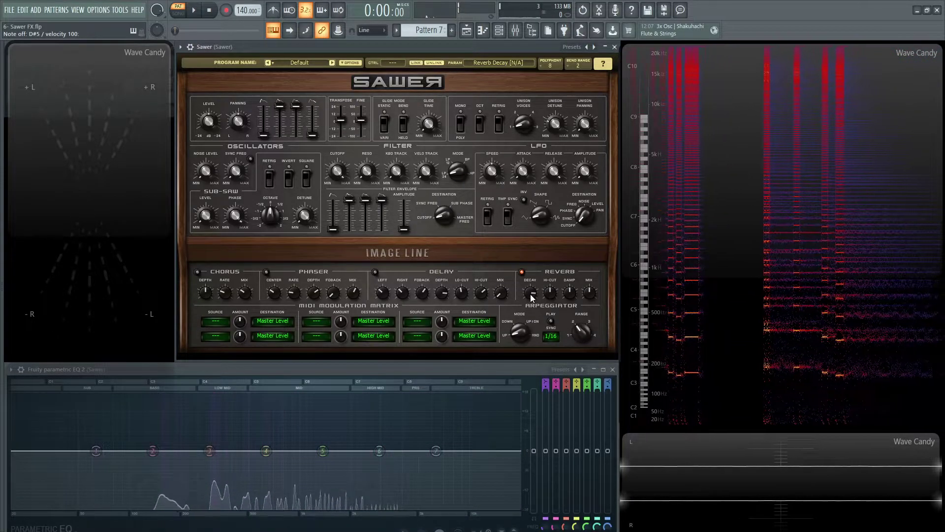
Raise the reverb high cut from its midpoint towards the maximum and play notes to audition it.
left_click(550, 292)
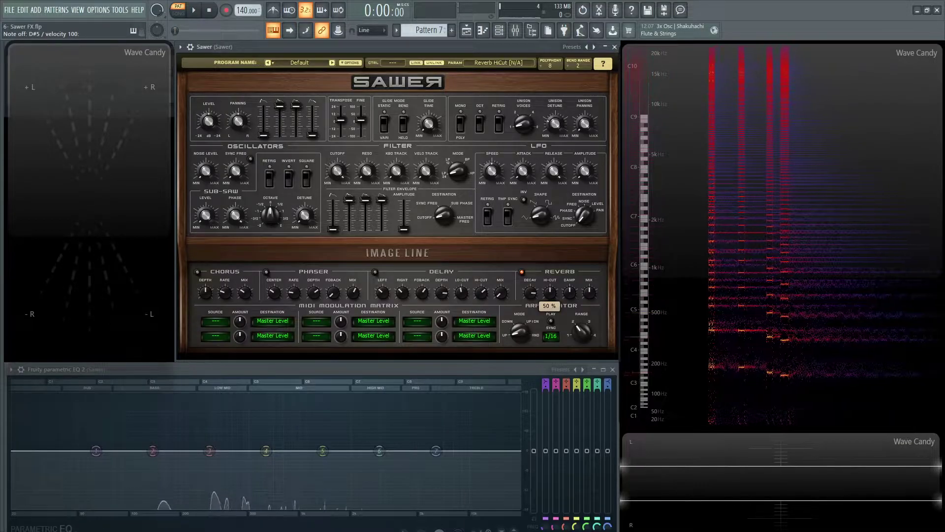
left_click_drag(553, 290, 554, 308)
key("e")
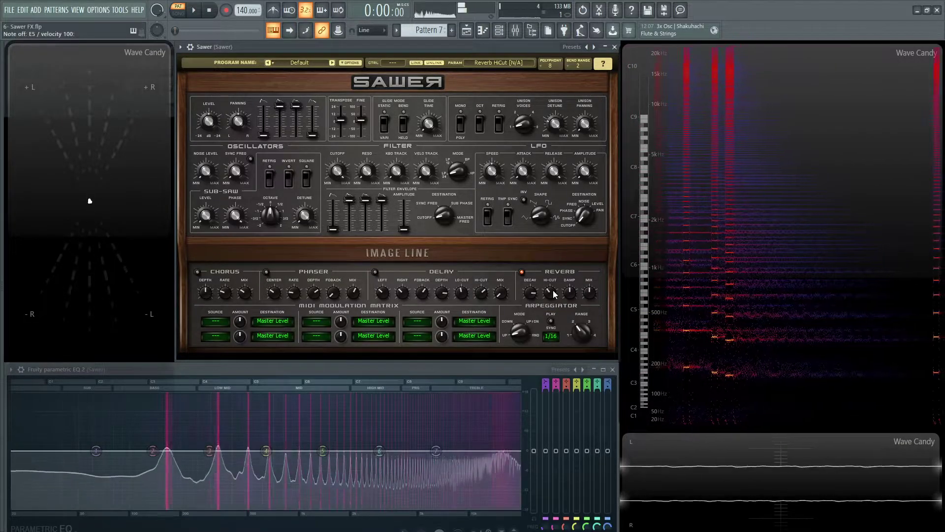
key("d")
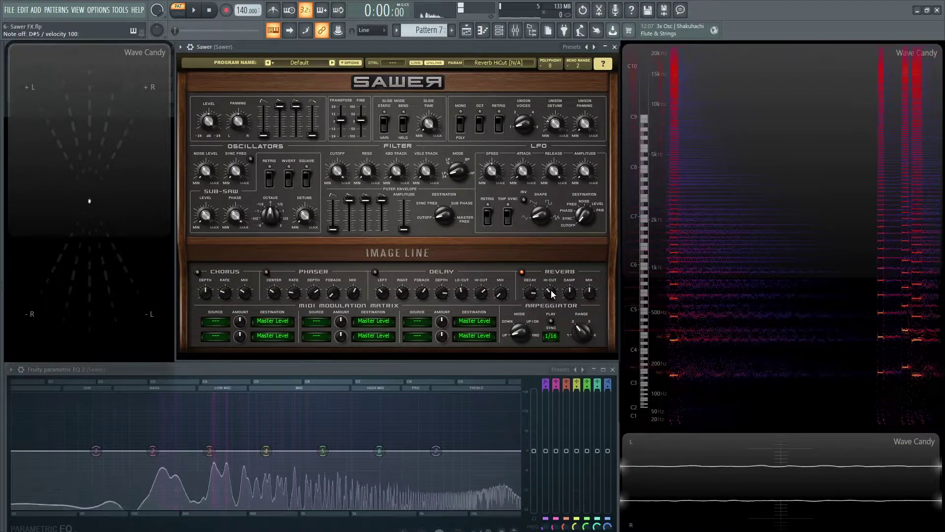
key("g")
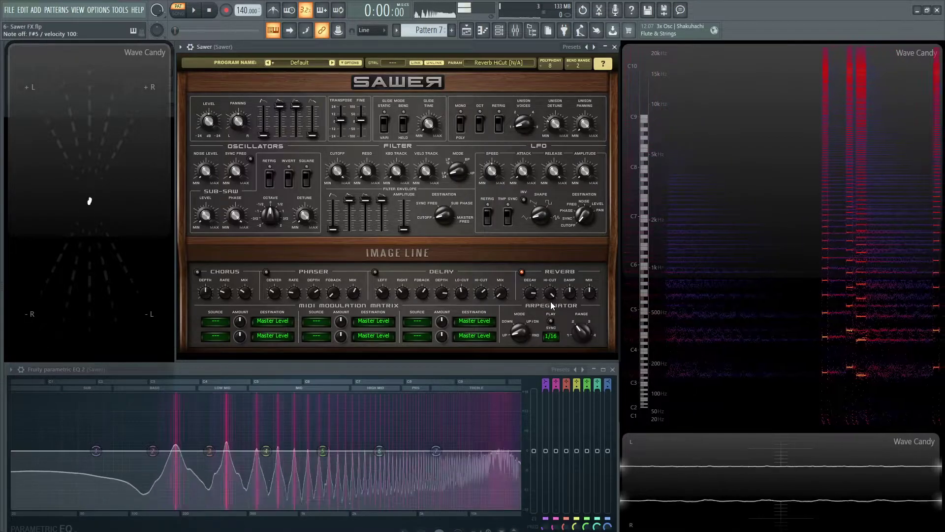
key("g")
key("g")
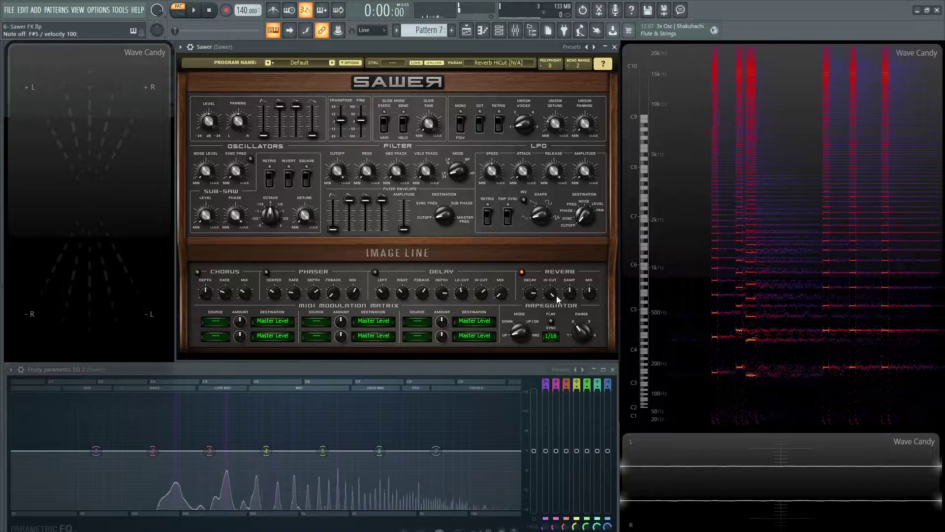
Replay the test notes, lower the reverb high cut below its midpoint, and play a short melody through it.
key("g")
key("g")
mouse_move(552, 294)
left_mouse_down()
mouse_move(553, 312)
mouse_move(554, 298)
left_mouse_up()
key("d")
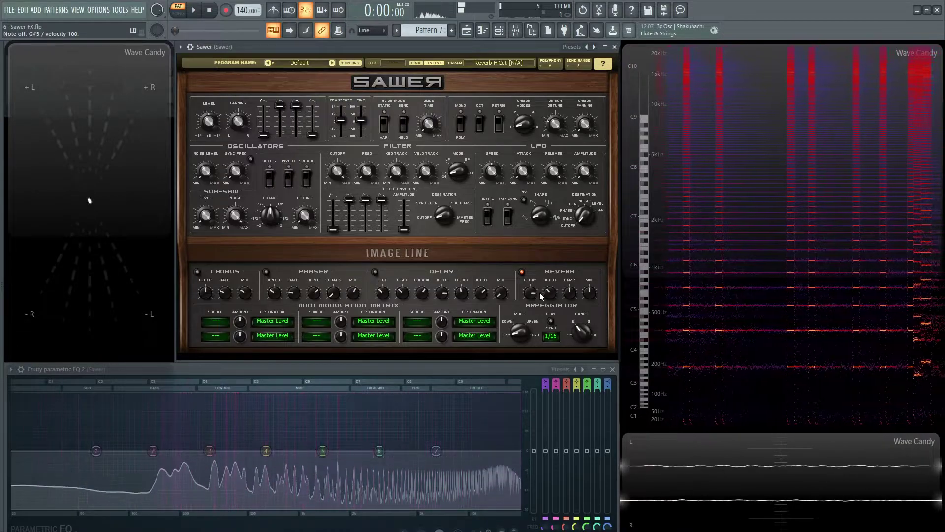
key("g")
key("c")
key("g")
key("h")
key("g")
key("c")
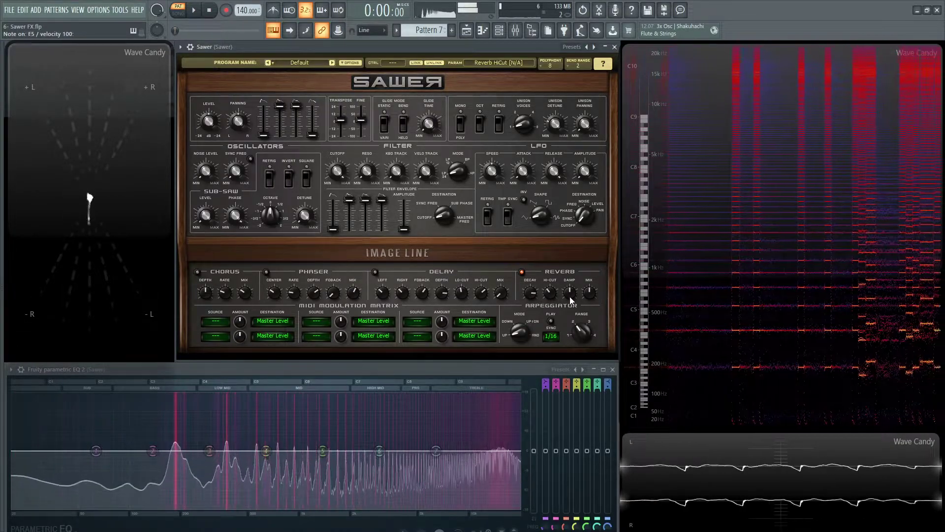
key("d")
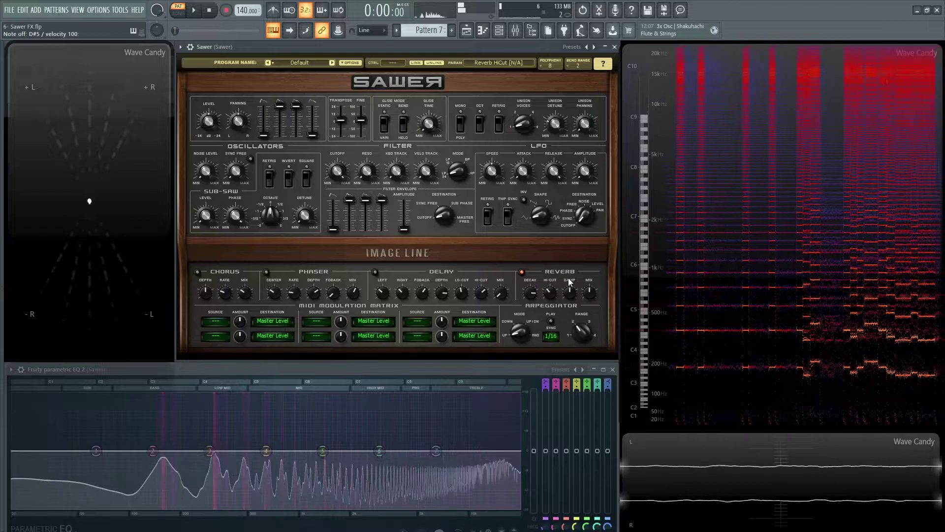
Raise the reverb damping to 100% and play test notes to hear its effect.
left_click(569, 293)
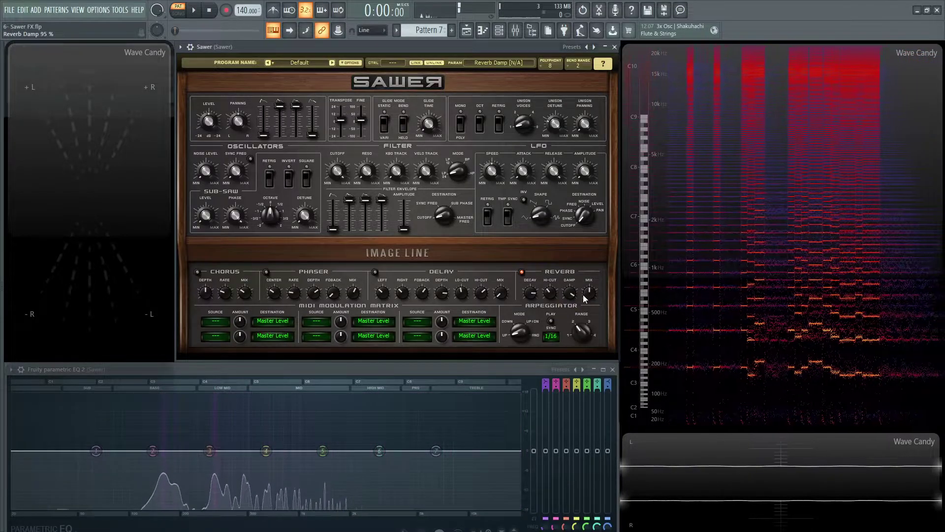
left_click_drag(571, 293, 571, 284)
left_click(574, 295)
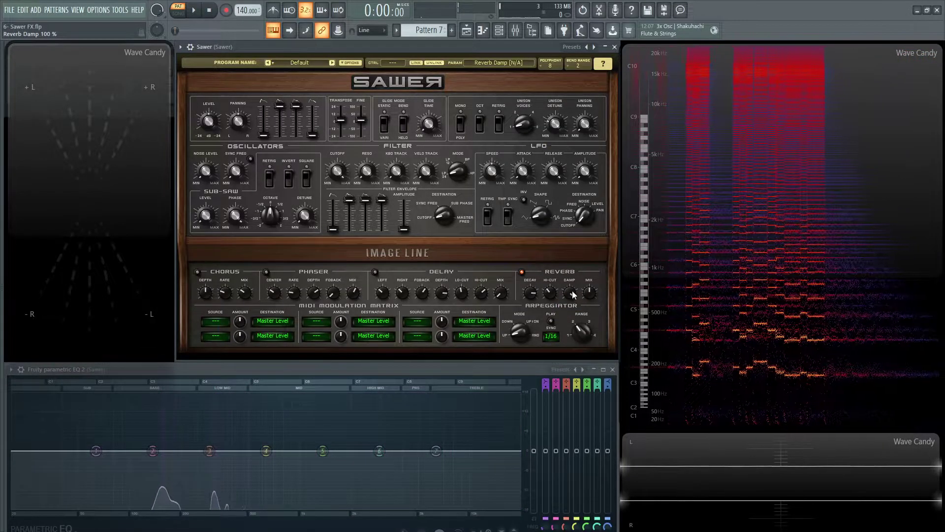
key("6")
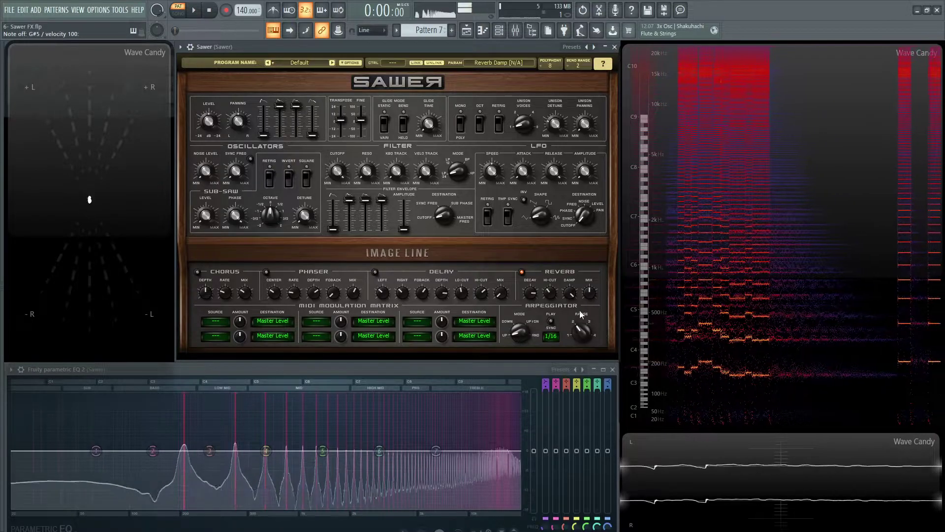
Raise the reverb mix to about 79%, adjust the decay, and play short notes to hear the tail.
left_click(589, 293)
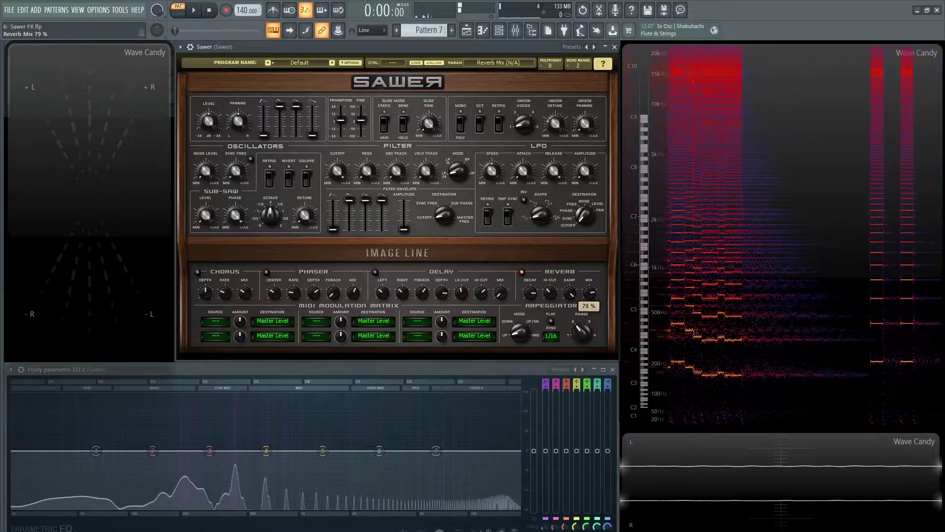
left_click(530, 293)
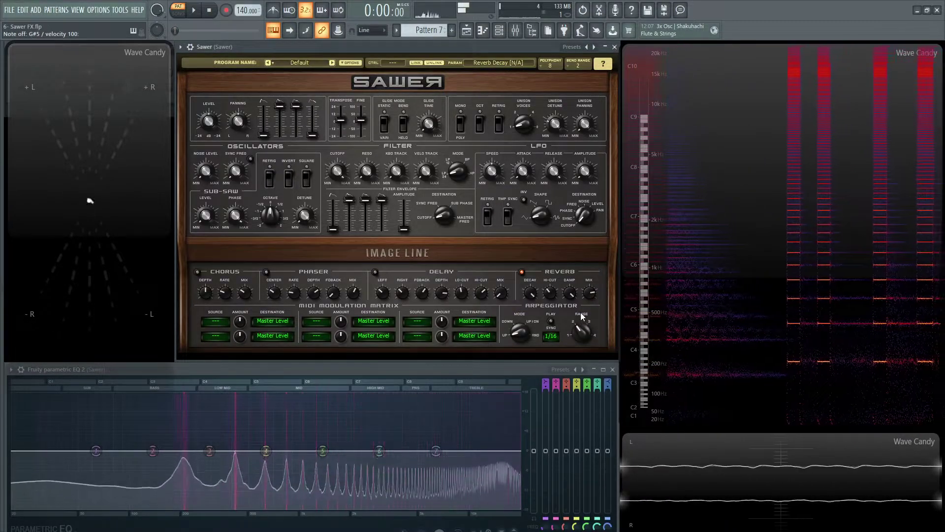
Compare reverb damping at low, 39% and high settings, adjusting the high cut and playing repeated notes.
left_click(570, 293)
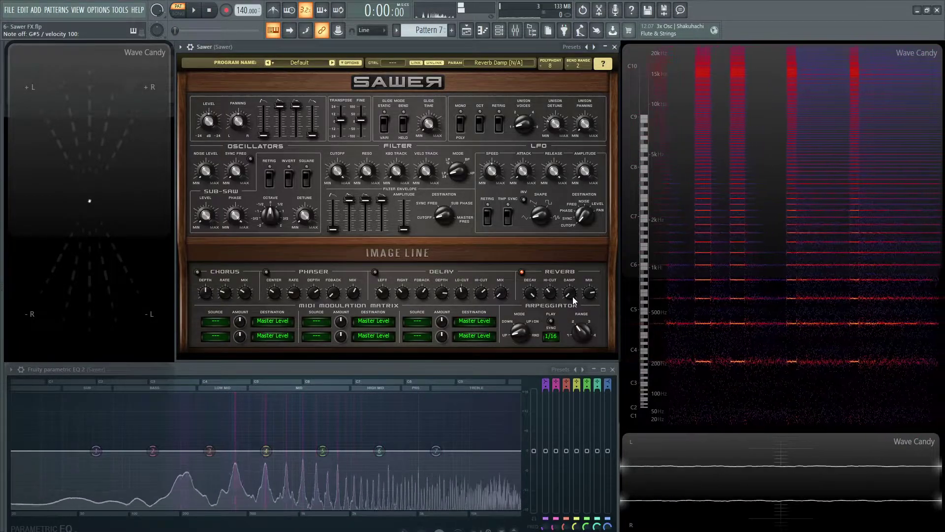
left_click(550, 293)
left_click(570, 295)
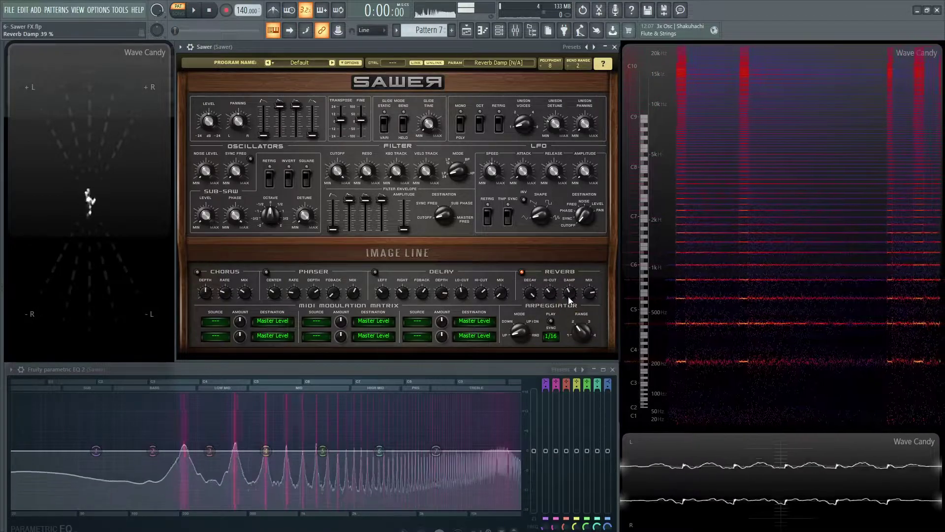
left_click_drag(568, 298, 570, 297)
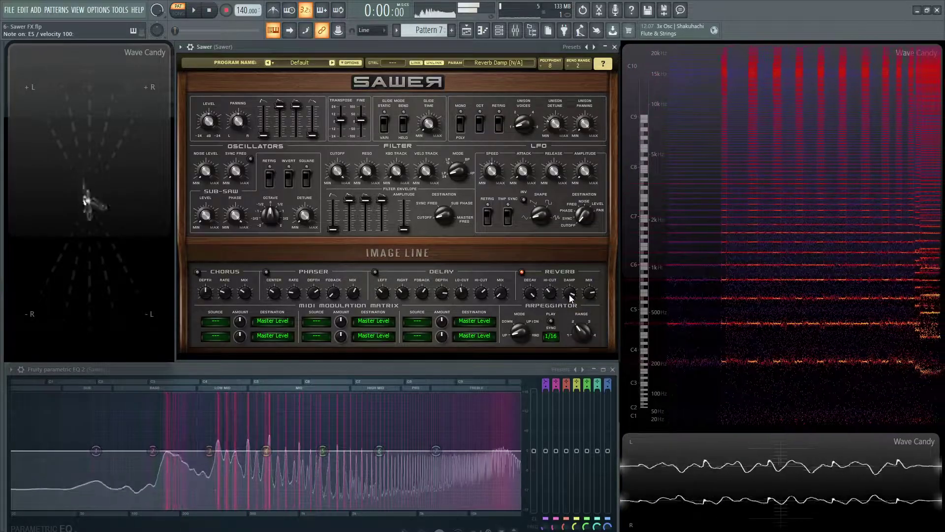
Fine-tune the reverb mix and play a longer melody through the finished reverb.
left_click_drag(588, 294, 585, 297)
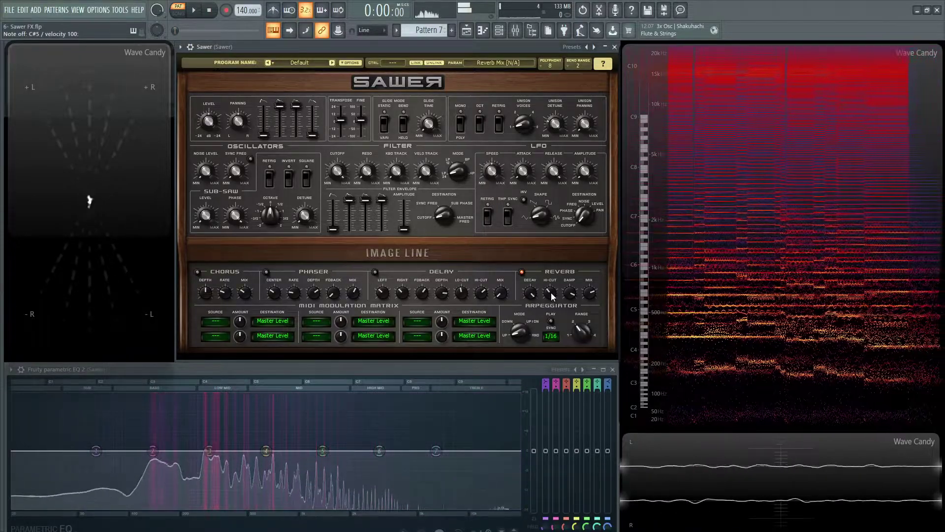
left_click(514, 251)
left_click(514, 250)
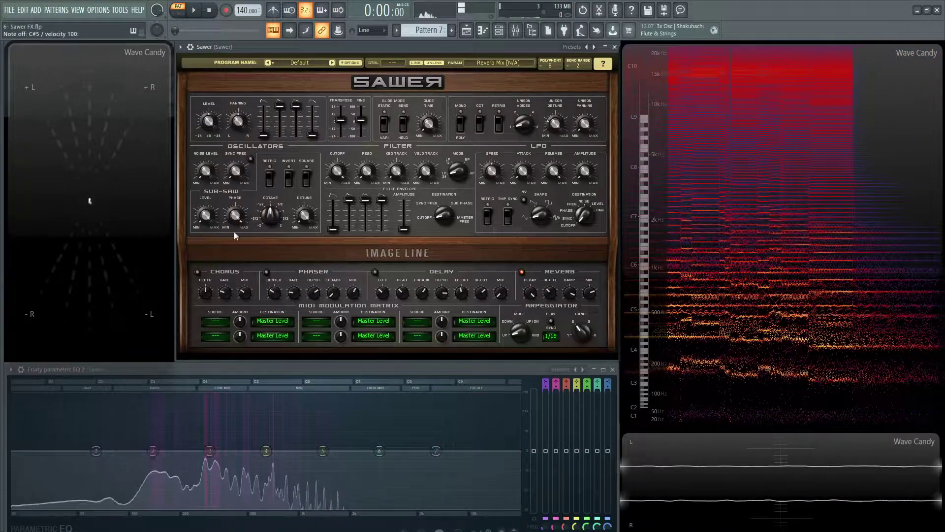